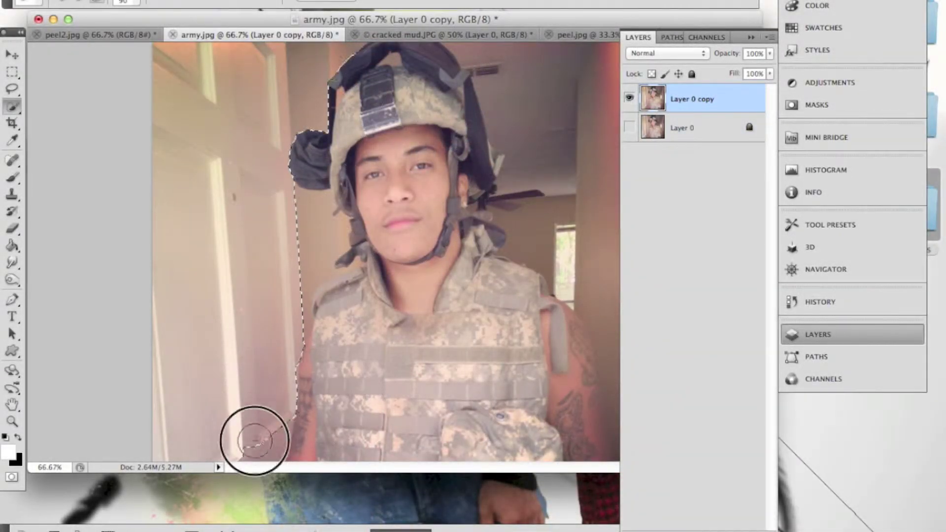
- Quick-select the soldier's left side, helmet, right shoulder and right arm
{"action": "mouse_move", "coordinate": [249, 397]}
{"action": "left_mouse_down"}
{"action": "mouse_move", "coordinate": [310, 223]}
{"action": "mouse_move", "coordinate": [330, 88]}
{"action": "left_mouse_up"}
{"action": "left_click", "coordinate": [706, 37]}
{"action": "left_click_drag", "start_coordinate": [575, 18], "coordinate": [534, 21]}
{"action": "mouse_move", "coordinate": [433, 99]}
{"action": "left_mouse_down"}
{"action": "mouse_move", "coordinate": [545, 286]}
{"action": "mouse_move", "coordinate": [530, 380]}
{"action": "mouse_move", "coordinate": [551, 433]}
{"action": "left_mouse_up"}
{"action": "key", "text": "F7"}
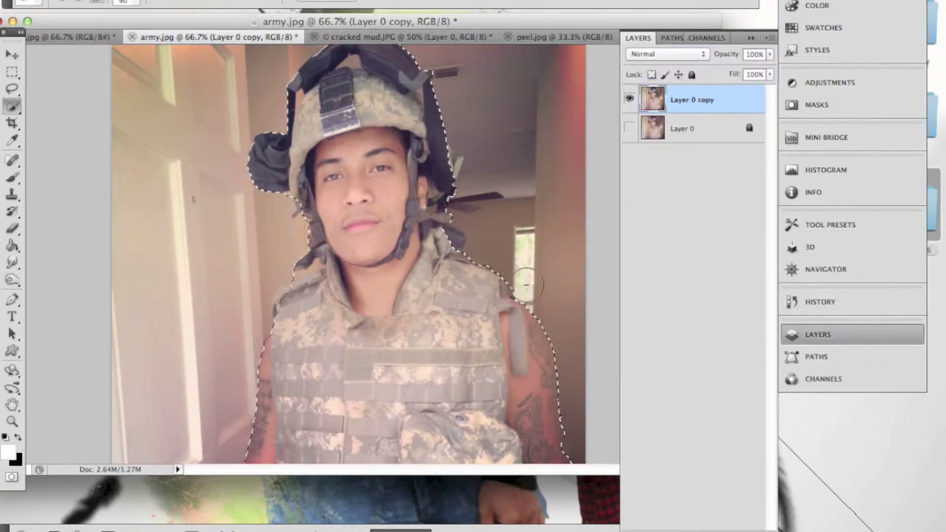
- Zoom in on the helmet and make a first selection from a Pen path
{"action": "key", "text": "ctrl+plus"}
{"action": "key", "text": "ctrl+plus"}
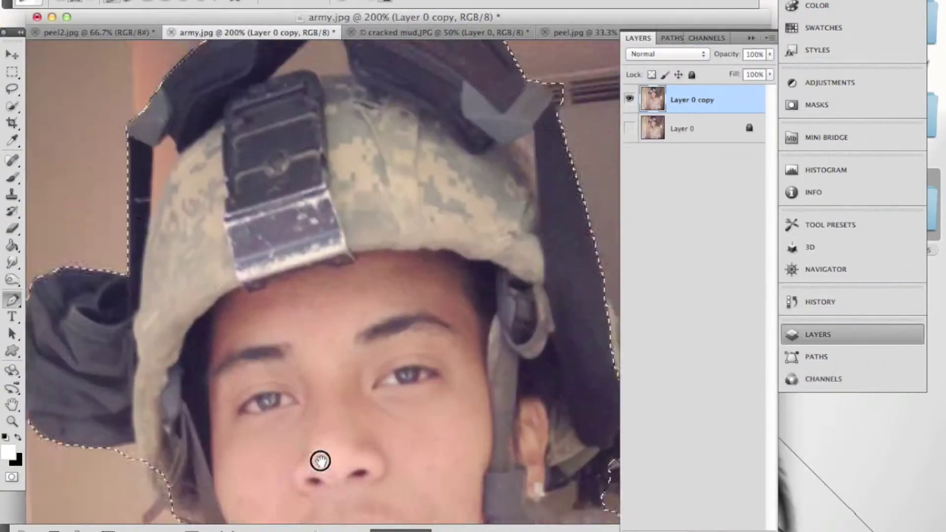
{"action": "scroll", "coordinate": [162, 187], "scroll_direction": "up", "scroll_amount": 2}
{"action": "key", "text": "p"}
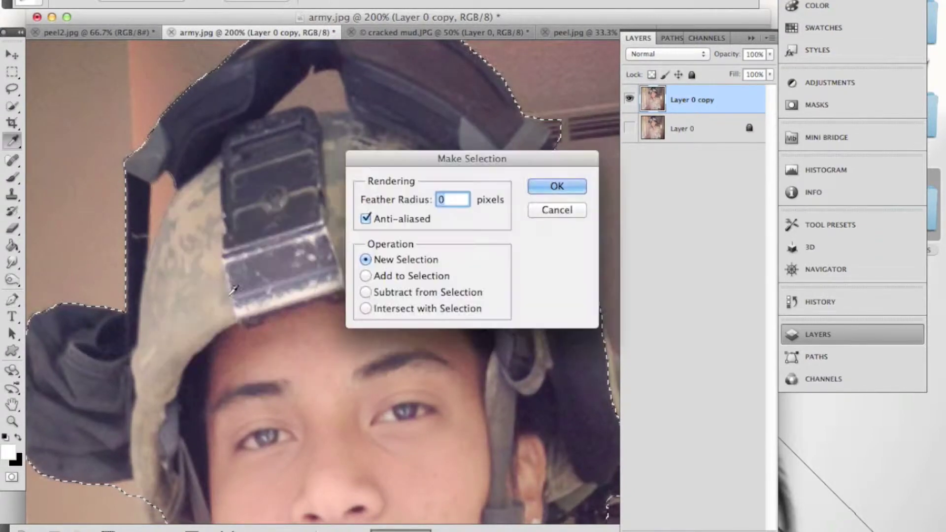
{"action": "right_click", "coordinate": [176, 207]}
{"action": "left_click", "coordinate": [241, 276]}
{"action": "key", "text": "Return"}
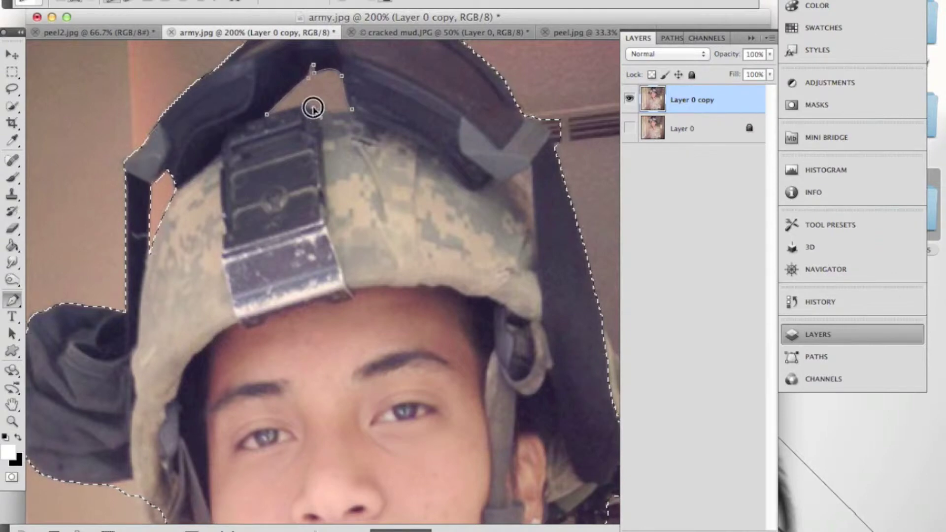
- Pen a closed path over the helmet gap and subtract it from the selection
{"action": "left_click", "coordinate": [267, 118]}
{"action": "right_click", "coordinate": [226, 130]}
{"action": "left_click", "coordinate": [290, 200]}
{"action": "key", "text": "Return"}
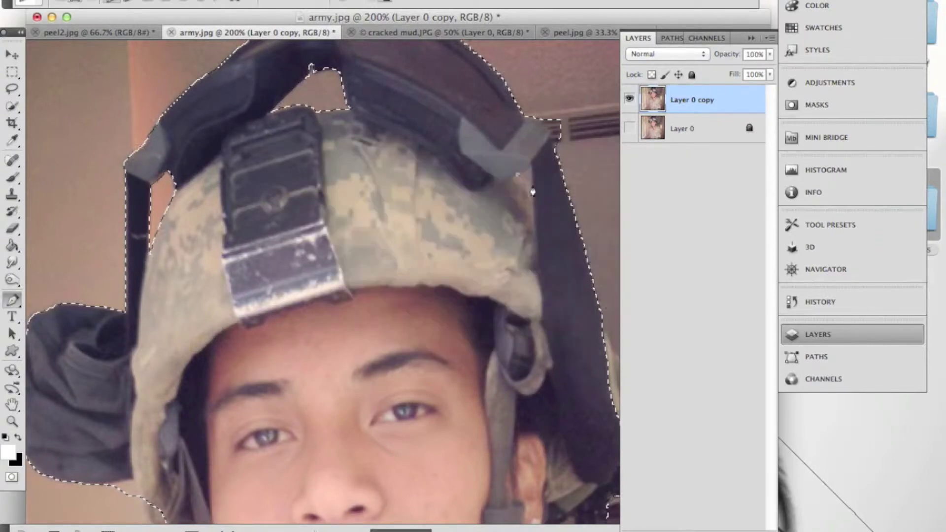
{"action": "left_click", "coordinate": [517, 173]}
{"action": "right_click", "coordinate": [517, 173]}
{"action": "left_click", "coordinate": [581, 242]}
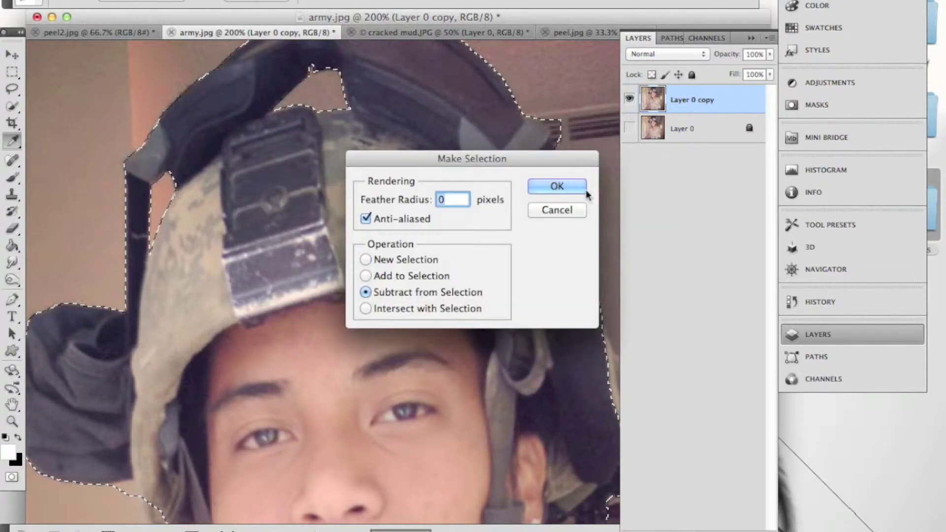
{"action": "key", "text": "Return"}
- Add the vest shoulder strap to the selection with Quick Selection
{"action": "key", "text": "super+minus"}
{"action": "key", "text": "w"}
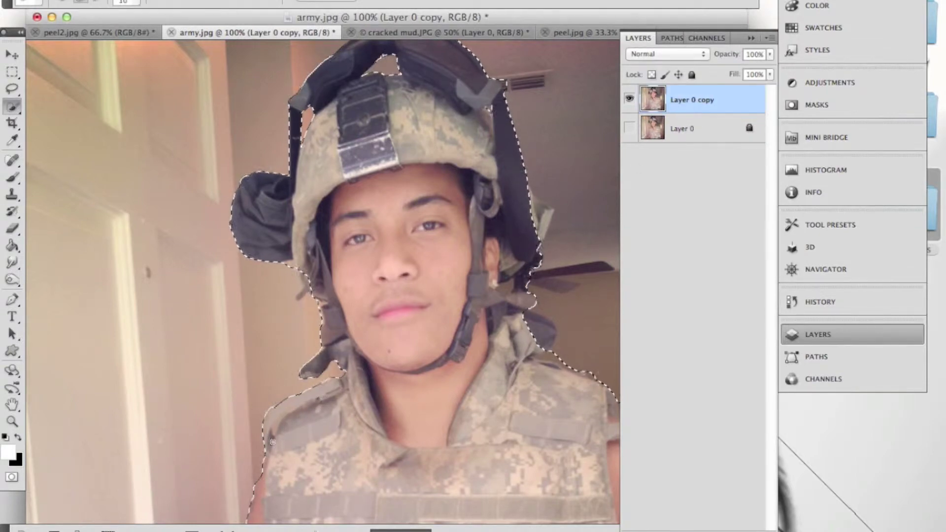
{"action": "key", "text": "super+plus"}
{"action": "key", "text": "super+plus"}
{"action": "scroll", "coordinate": [46, 376], "scroll_direction": "down", "scroll_amount": 5}
{"action": "mouse_move", "coordinate": [273, 248]}
{"action": "left_mouse_down"}
{"action": "mouse_move", "coordinate": [311, 230]}
{"action": "mouse_move", "coordinate": [211, 355]}
{"action": "mouse_move", "coordinate": [236, 247]}
{"action": "left_mouse_up"}
{"action": "key", "text": "super+minus"}
{"action": "key", "text": "super+minus"}
{"action": "key", "text": "super+minus"}
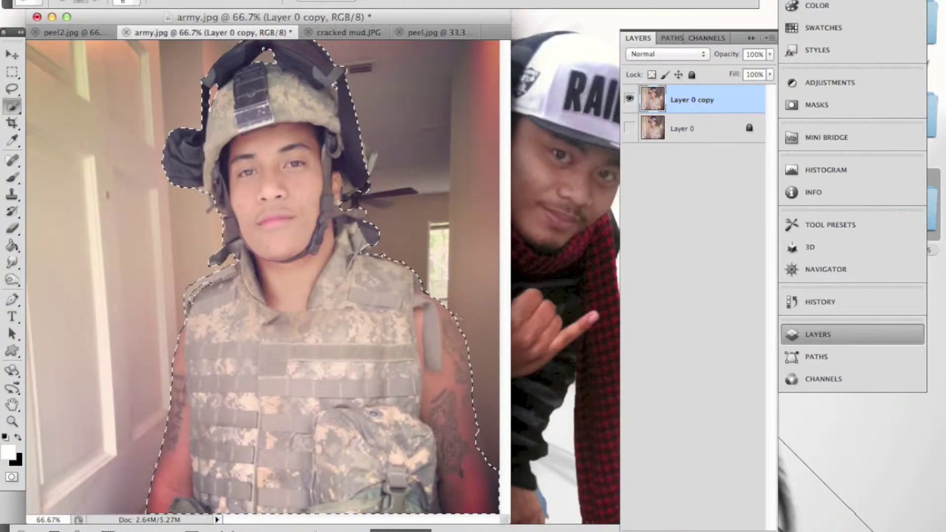
- Try Refine Edge with Decontaminate Colors on and a reduced Shift Edge
{"action": "left_click_drag", "start_coordinate": [508, 519], "coordinate": [618, 522]}
{"action": "left_click", "coordinate": [320, 3]}
{"action": "left_click", "coordinate": [673, 270]}
{"action": "left_click", "coordinate": [673, 315]}
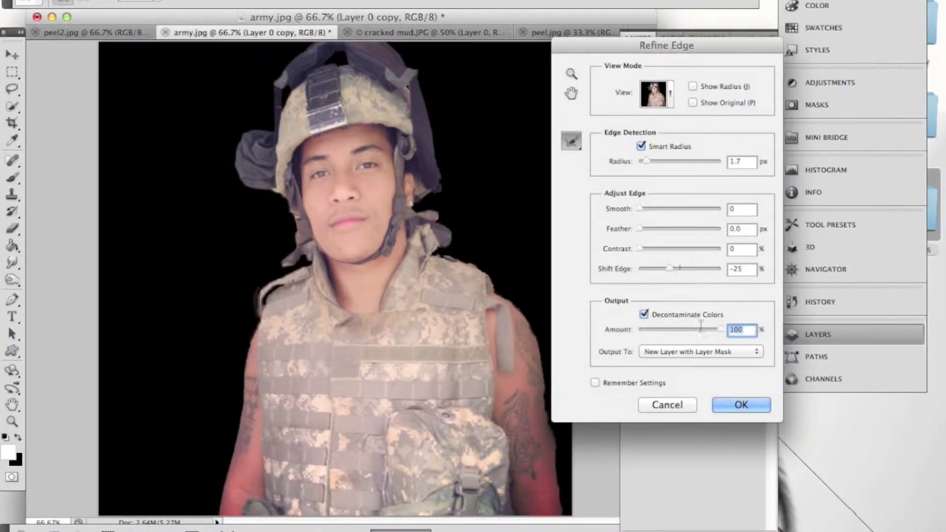
{"action": "mouse_move", "coordinate": [673, 272]}
{"action": "left_mouse_down"}
{"action": "mouse_move", "coordinate": [658, 268]}
{"action": "mouse_move", "coordinate": [676, 270]}
{"action": "left_mouse_up"}
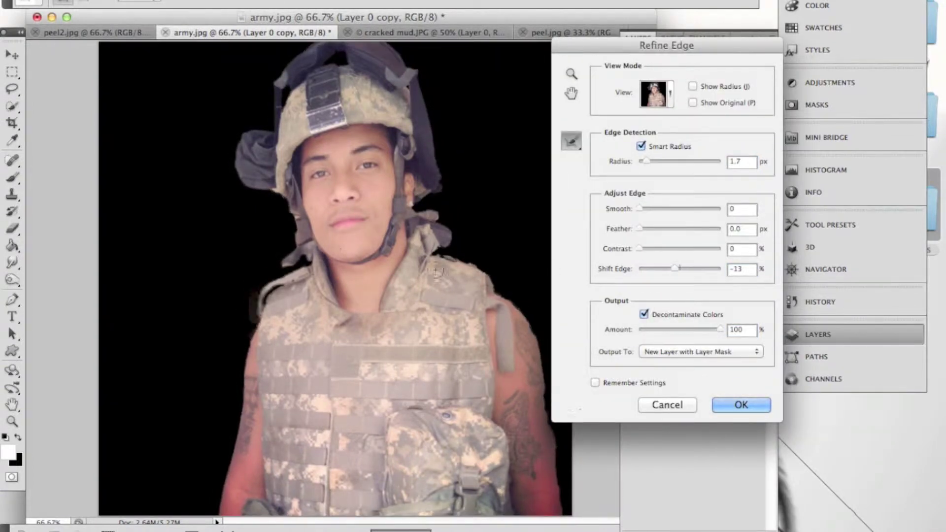
{"action": "left_click_drag", "start_coordinate": [589, 65], "coordinate": [684, 47]}
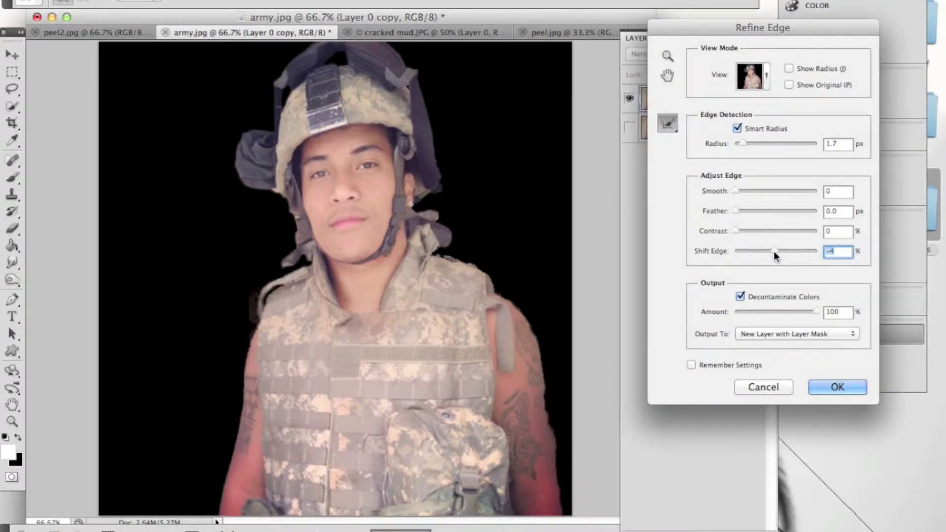
{"action": "left_click", "coordinate": [756, 388]}
- Turn a Pen path on the vest into a selection to fix missed areas
{"action": "key", "text": "p"}
{"action": "key", "text": "ctrl+plus"}
{"action": "key", "text": "ctrl+plus"}
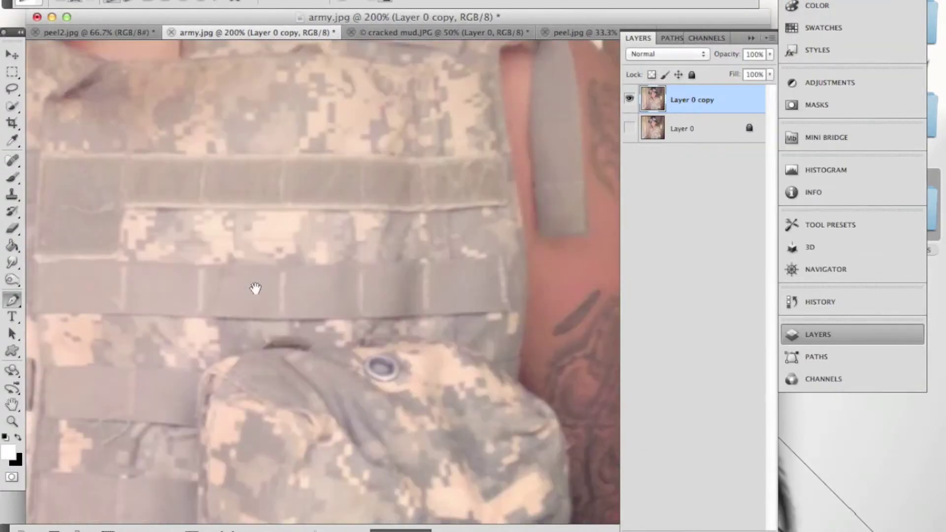
{"action": "key", "text": "ctrl+minus"}
{"action": "key", "text": "ctrl+minus"}
{"action": "right_click", "coordinate": [472, 380]}
{"action": "key", "text": "Escape"}
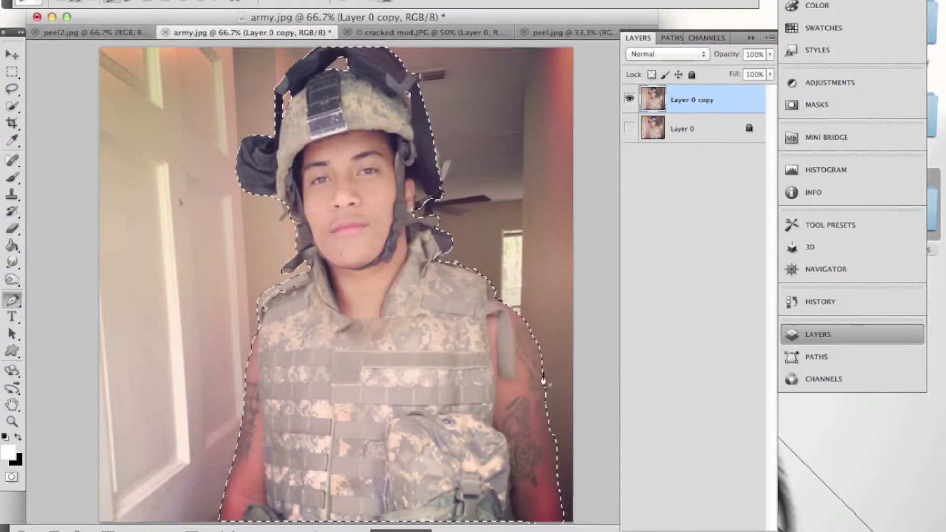
{"action": "right_click", "coordinate": [507, 378]}
{"action": "left_click", "coordinate": [535, 411]}
{"action": "key", "text": "Return"}
- Refine Edge with Shift Edge -4 and output to a new layer with mask
{"action": "key", "text": "ctrl+alt+r"}
{"action": "key", "text": "b"}
{"action": "left_click_drag", "start_coordinate": [776, 250], "coordinate": [773, 250]}
{"action": "key", "text": "Return"}
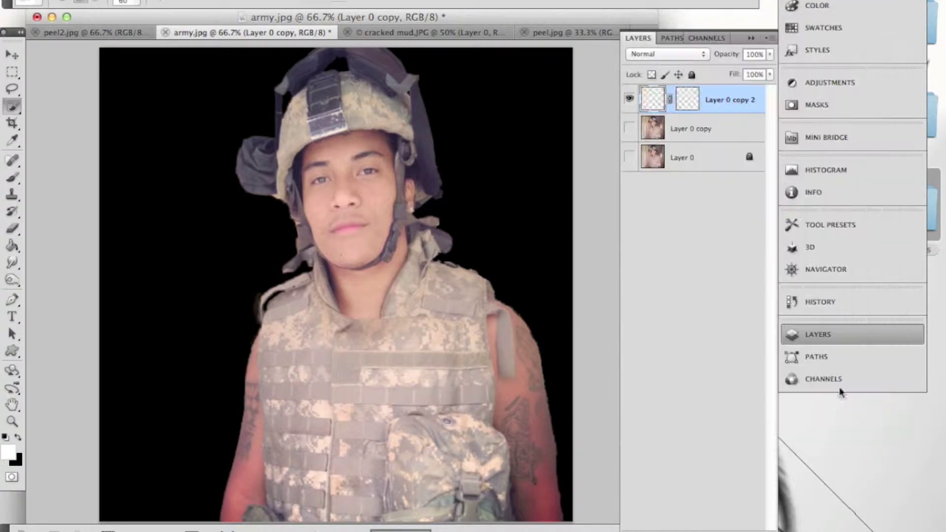
- Add a white-filled layer beneath the soldier with the Paint Bucket
{"action": "left_click", "coordinate": [732, 527]}
{"action": "left_click_drag", "start_coordinate": [12, 245], "coordinate": [51, 247]}
{"action": "left_click", "coordinate": [51, 257]}
{"action": "left_click", "coordinate": [163, 148]}
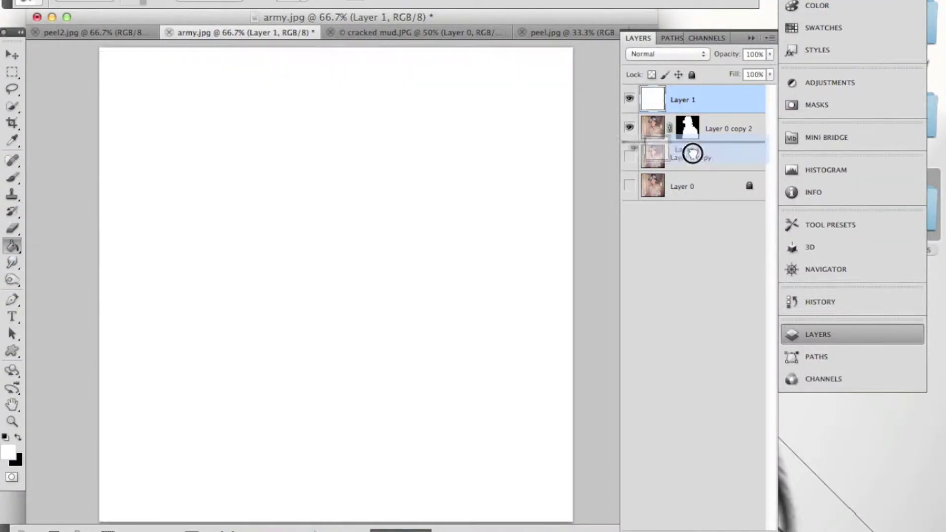
{"action": "left_click_drag", "start_coordinate": [685, 101], "coordinate": [689, 148]}
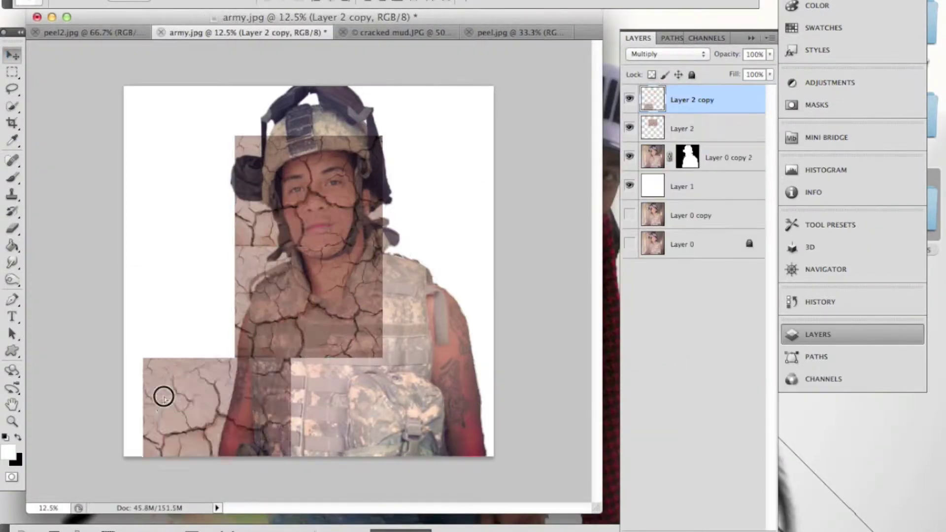
- Set the cracked-mud texture to Multiply and mask it off the camo vest
{"action": "left_click", "coordinate": [647, 92]}
{"action": "key", "text": "b"}
{"action": "left_click", "coordinate": [30, 3]}
{"action": "key", "text": "Return"}
{"action": "left_click_drag", "start_coordinate": [389, 401], "coordinate": [404, 424]}
{"action": "left_click_drag", "start_coordinate": [340, 345], "coordinate": [386, 289]}
{"action": "left_click", "coordinate": [386, 289]}
- Quick-select the vest's right side, shoulder, arm, neck and lower vest
{"action": "key", "text": "w"}
{"action": "left_click_drag", "start_coordinate": [416, 259], "coordinate": [444, 419]}
{"action": "key", "text": "ctrl+alt+i"}
{"action": "key", "text": "Escape"}
{"action": "key", "text": "ctrl+alt+0"}
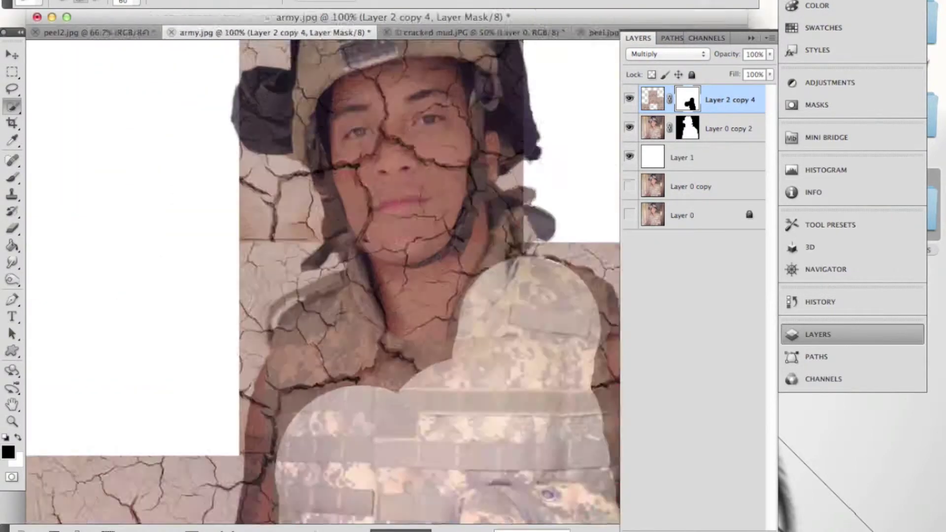
{"action": "key", "text": "ctrl+minus"}
{"action": "key", "text": "x"}
{"action": "key", "text": "alt+bracketleft"}
{"action": "key", "text": "alt+bracketleft"}
{"action": "key", "text": "alt+bracketleft"}
{"action": "mouse_move", "coordinate": [330, 378]}
{"action": "left_mouse_down"}
{"action": "mouse_move", "coordinate": [296, 489]}
{"action": "mouse_move", "coordinate": [177, 409]}
{"action": "left_mouse_up"}
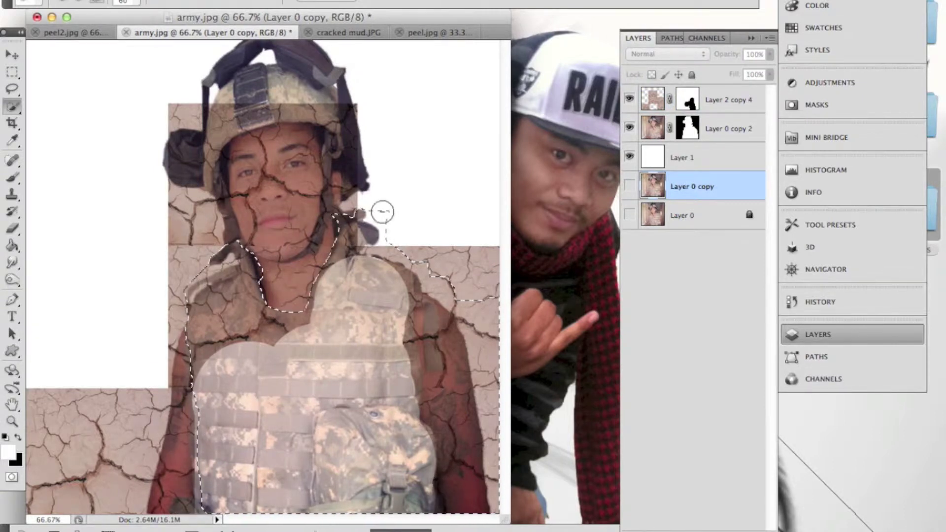
- Paint black on the Layer 2 copy 4 mask inside a Pen-made arm-strap selection
{"action": "key", "text": "ctrl+z"}
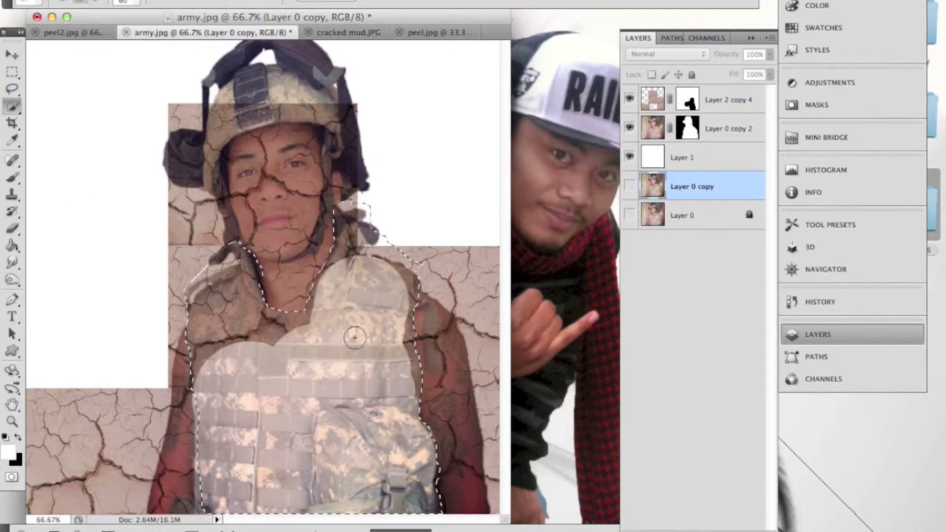
{"action": "left_click", "coordinate": [687, 99]}
{"action": "key", "text": "x"}
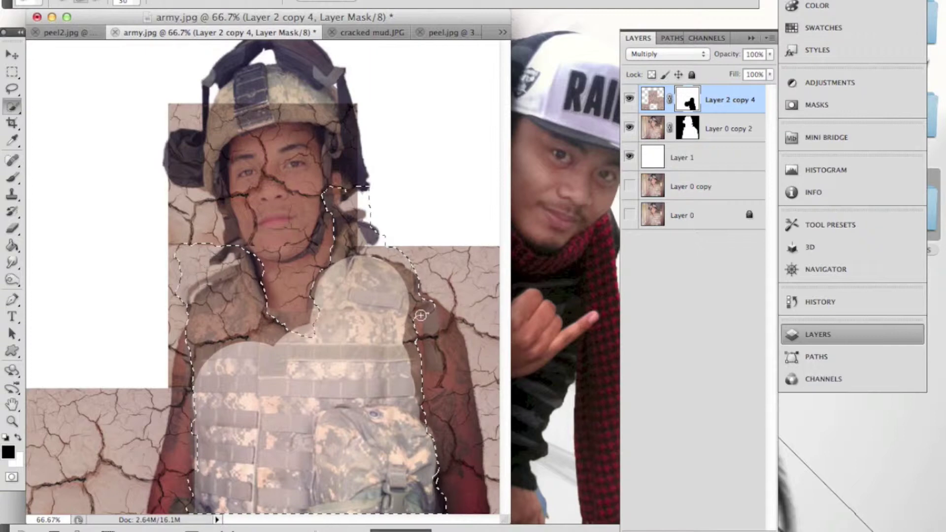
{"action": "key", "text": "p"}
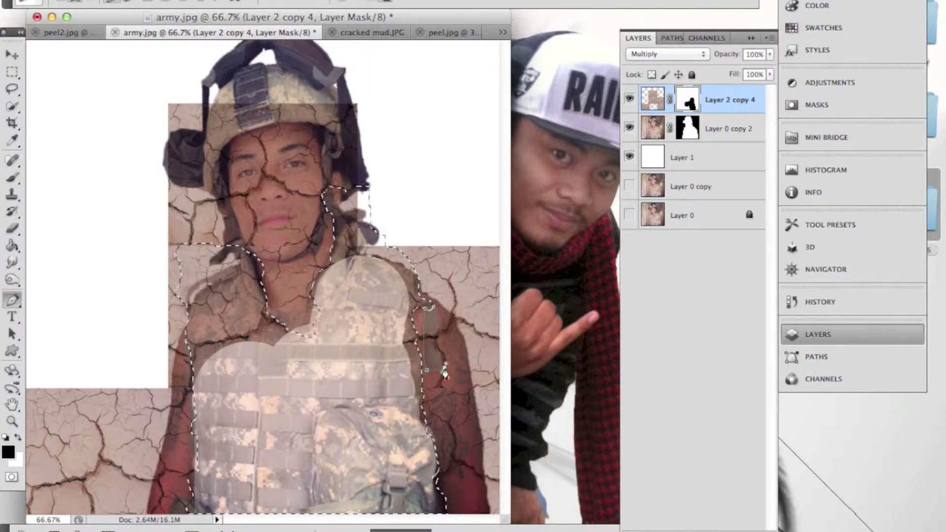
{"action": "right_click", "coordinate": [432, 255]}
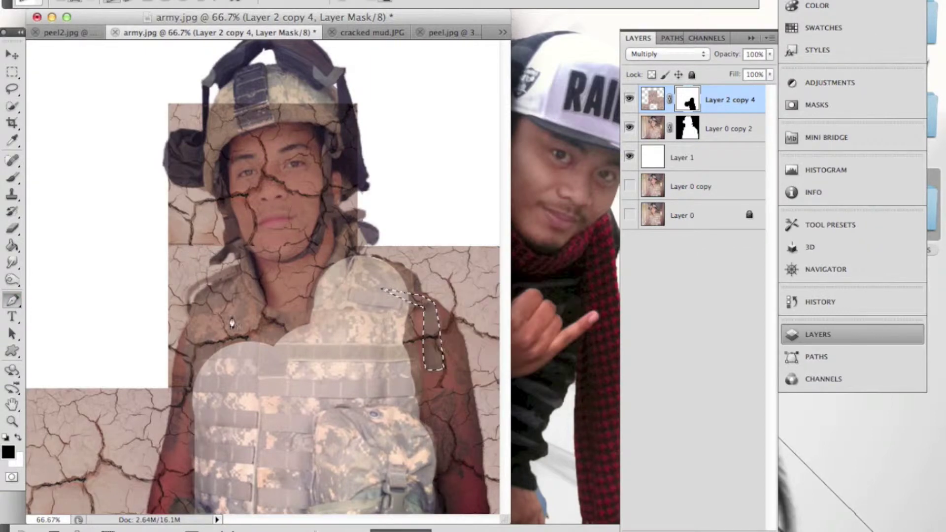
{"action": "left_click", "coordinate": [485, 313]}
{"action": "key", "text": "Return"}
{"action": "key", "text": "b"}
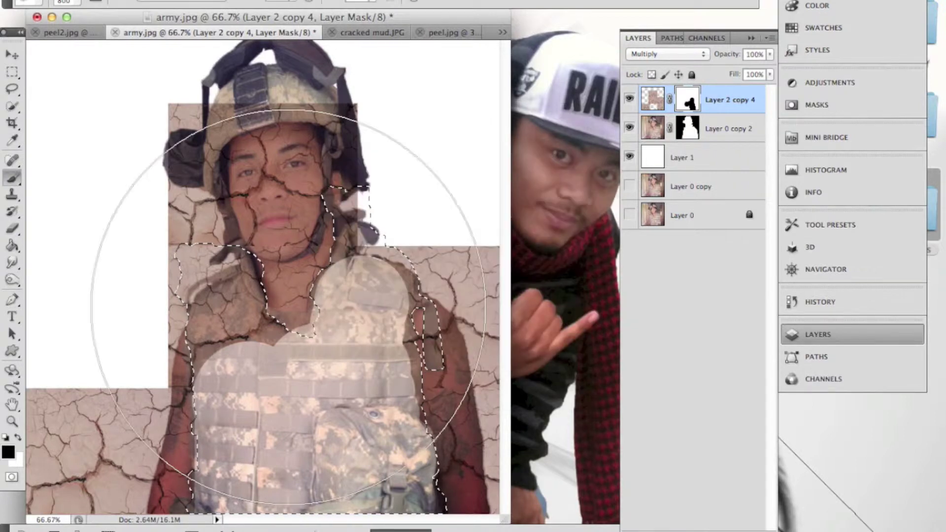
{"action": "left_click_drag", "start_coordinate": [274, 190], "coordinate": [237, 222]}
{"action": "key", "text": "ctrl+d"}
{"action": "right_click", "coordinate": [185, 225]}
- Paint out leftover cracks on the helmet, shoulder, neck, right arm and white background
{"action": "mouse_move", "coordinate": [221, 128]}
{"action": "left_mouse_down"}
{"action": "mouse_move", "coordinate": [380, 148]}
{"action": "mouse_move", "coordinate": [422, 243]}
{"action": "left_mouse_up"}
{"action": "left_click_drag", "start_coordinate": [138, 355], "coordinate": [148, 295]}
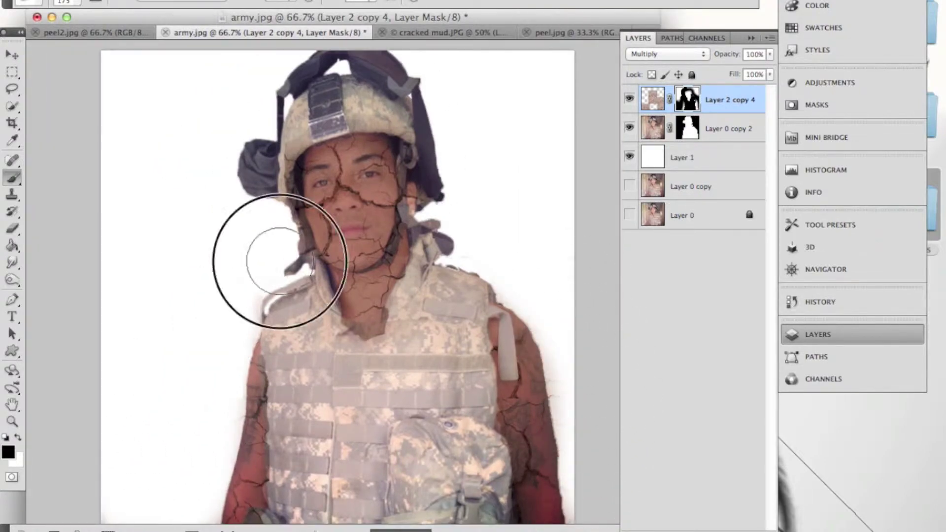
{"action": "left_click_drag", "start_coordinate": [387, 380], "coordinate": [309, 304]}
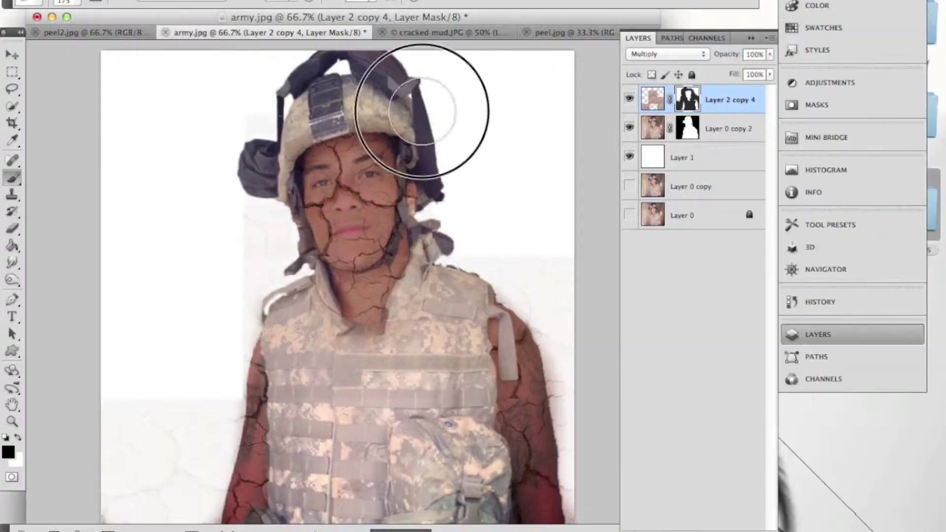
{"action": "left_click_drag", "start_coordinate": [146, 224], "coordinate": [200, 454]}
{"action": "left_click_drag", "start_coordinate": [597, 460], "coordinate": [458, 194]}
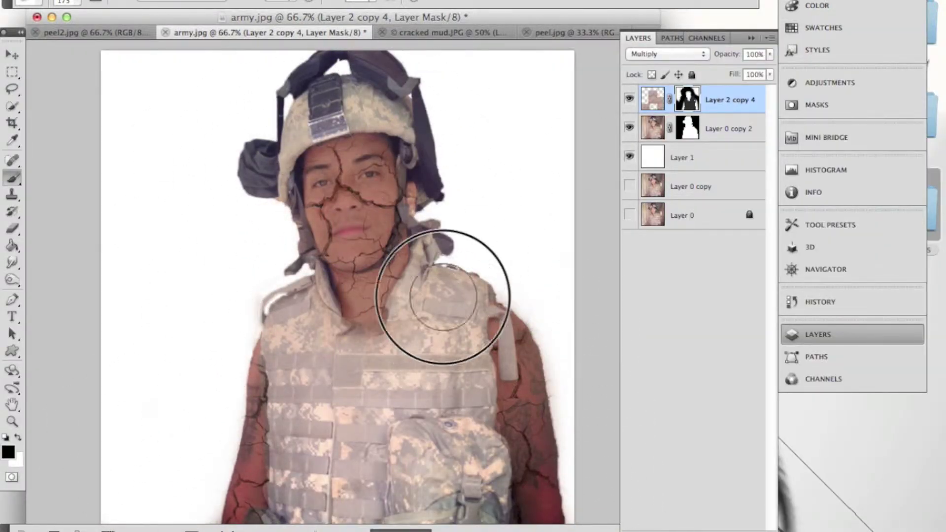
{"action": "left_click", "coordinate": [320, 1]}
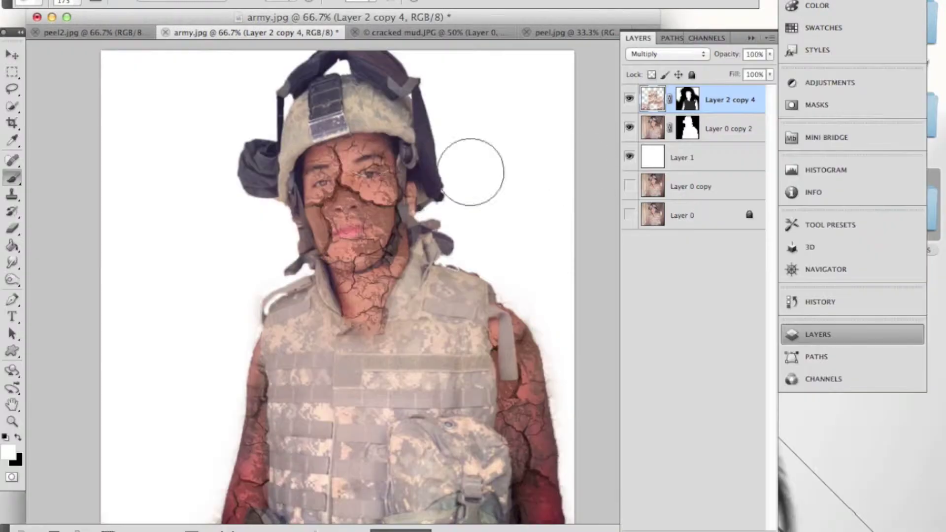
- Zoom in and brush black on the Layer 2 copy 4 mask over the nose
{"action": "left_click", "coordinate": [687, 98]}
{"action": "key", "text": "x"}
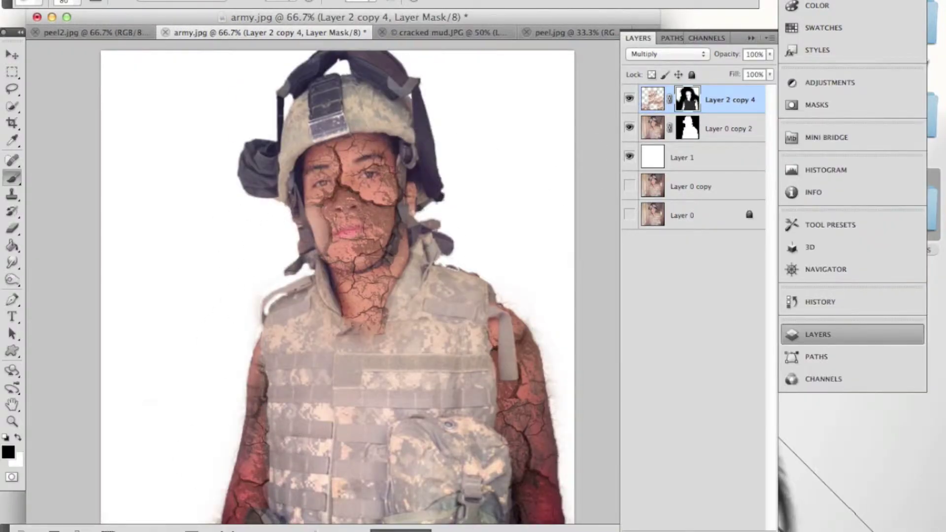
{"action": "scroll", "coordinate": [389, 241], "scroll_direction": "up", "scroll_amount": 3}
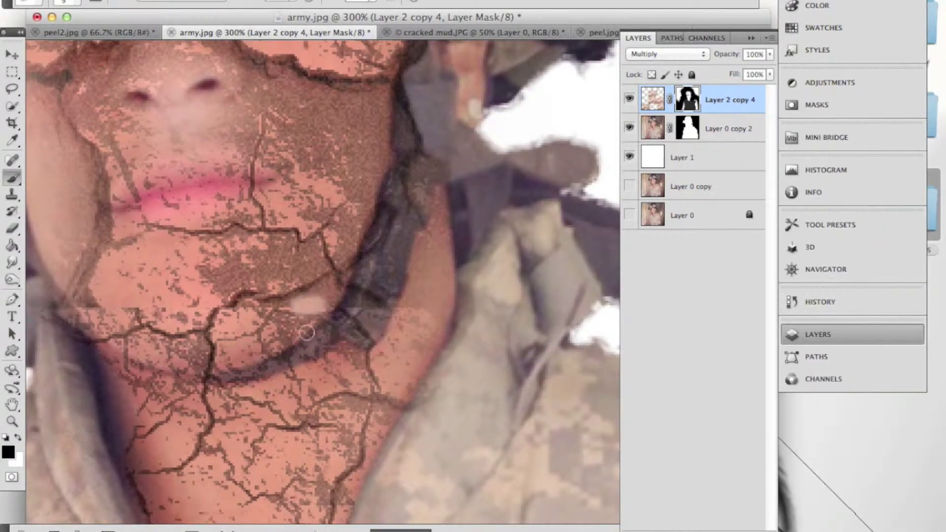
{"action": "scroll", "coordinate": [306, 333], "scroll_direction": "up", "scroll_amount": 5}
{"action": "left_click_drag", "start_coordinate": [99, 189], "coordinate": [109, 178]}
{"action": "mouse_move", "coordinate": [251, 190]}
{"action": "left_mouse_down"}
{"action": "mouse_move", "coordinate": [232, 247]}
{"action": "mouse_move", "coordinate": [194, 146]}
{"action": "mouse_move", "coordinate": [141, 173]}
{"action": "mouse_move", "coordinate": [161, 256]}
{"action": "left_mouse_up"}
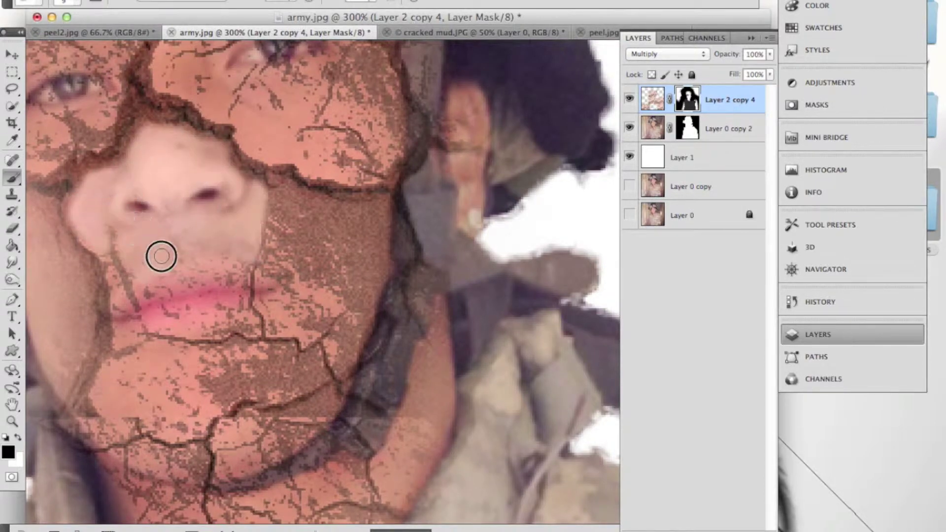
{"action": "key", "text": "super+minus"}
{"action": "key", "text": "super+minus"}
{"action": "key", "text": "super+minus"}
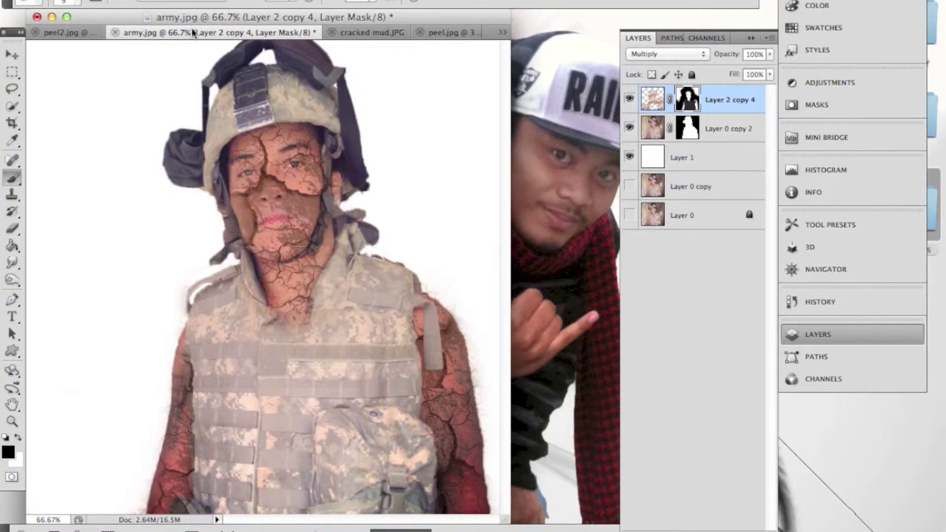
- Darken the crack layer's midtones with two Levels adjustments
{"action": "left_click", "coordinate": [168, 3]}
{"action": "left_click", "coordinate": [362, 23]}
{"action": "key", "text": "Return"}
{"action": "mouse_move", "coordinate": [764, 213]}
{"action": "left_mouse_down"}
{"action": "mouse_move", "coordinate": [667, 217]}
{"action": "mouse_move", "coordinate": [686, 217]}
{"action": "left_mouse_up"}
{"action": "key", "text": "super+l"}
{"action": "key", "text": "Return"}
- Duplicate the crack layer as Layer 2 copy 5 and tune its midtones in Levels
{"action": "key", "text": "super+j"}
{"action": "key", "text": "super+l"}
{"action": "mouse_move", "coordinate": [753, 215]}
{"action": "left_mouse_down"}
{"action": "mouse_move", "coordinate": [665, 215]}
{"action": "mouse_move", "coordinate": [773, 216]}
{"action": "left_mouse_up"}
{"action": "key", "text": "Return"}
{"action": "left_click_drag", "start_coordinate": [325, 211], "coordinate": [335, 239]}
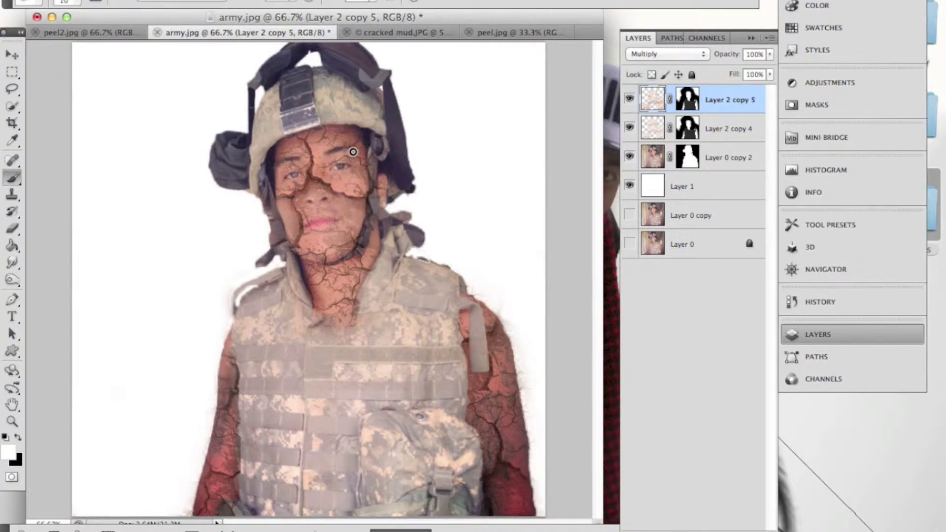
- Set black on the Layer 2 copy 5 mask and ready the Dodge tool for the face
{"action": "key", "text": "super+backslash"}
{"action": "key", "text": "x"}
{"action": "key", "text": "alt+bracketleft"}
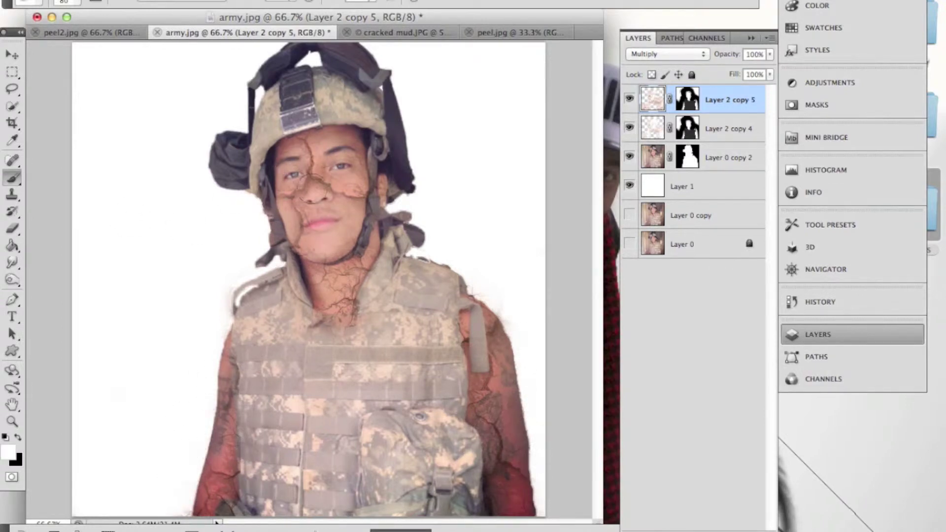
{"action": "left_click", "coordinate": [12, 283]}
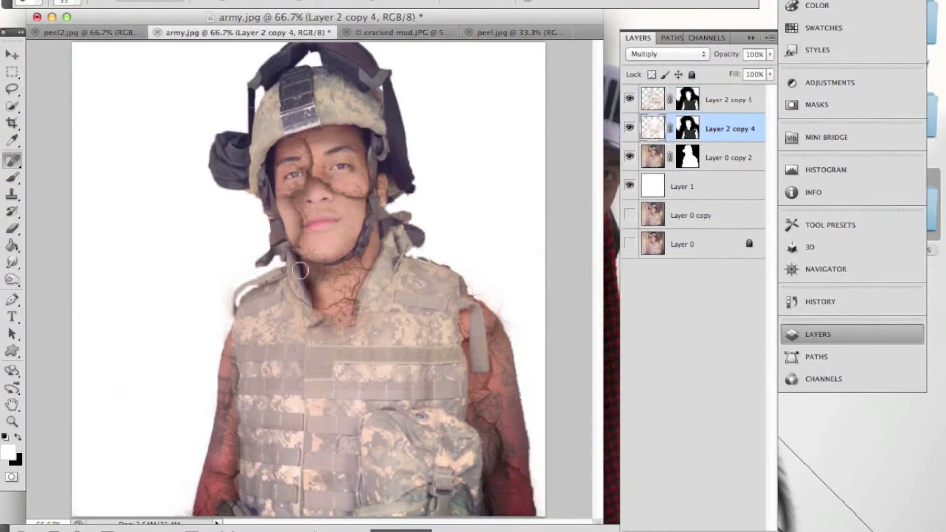
{"action": "key", "text": "o"}
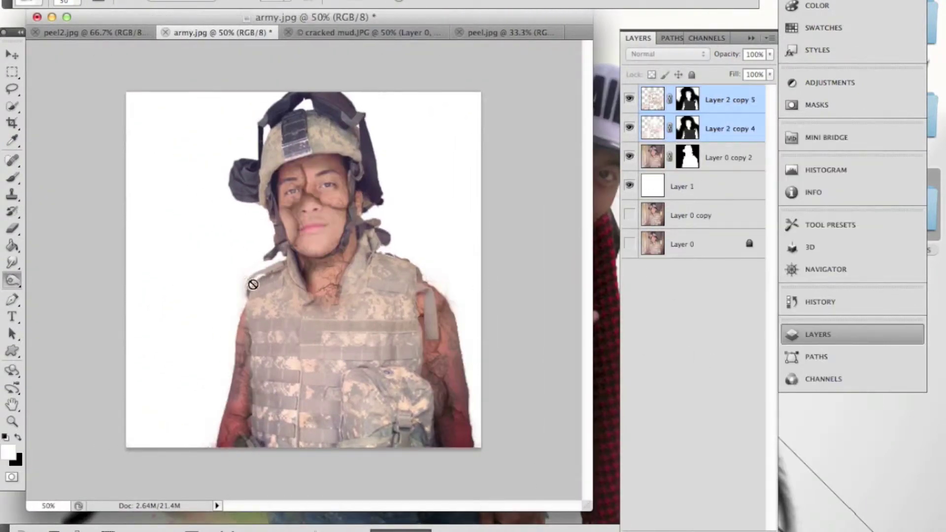
- Fill Layer 1 black and stamp two glass bursts on the top broken glass layer
{"action": "left_click", "coordinate": [12, 245]}
{"action": "left_click", "coordinate": [183, 346]}
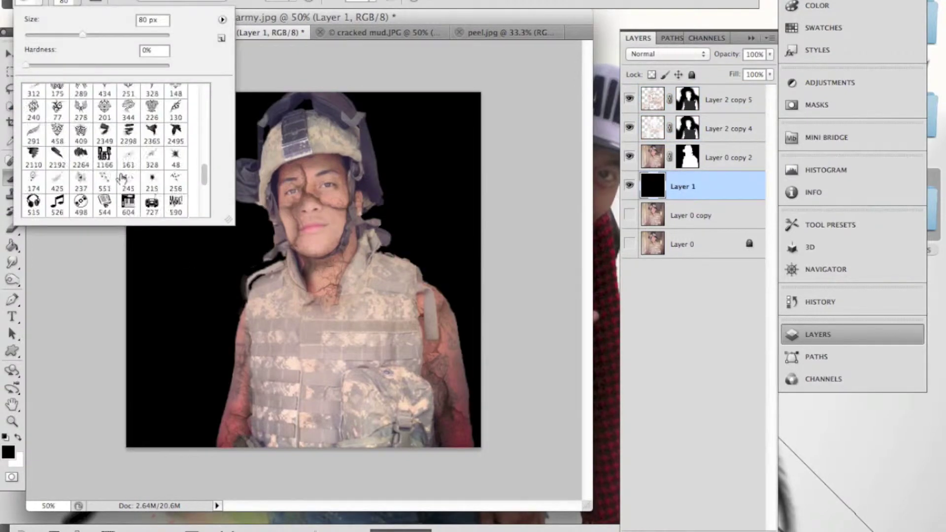
{"action": "left_click_drag", "start_coordinate": [686, 191], "coordinate": [689, 96]}
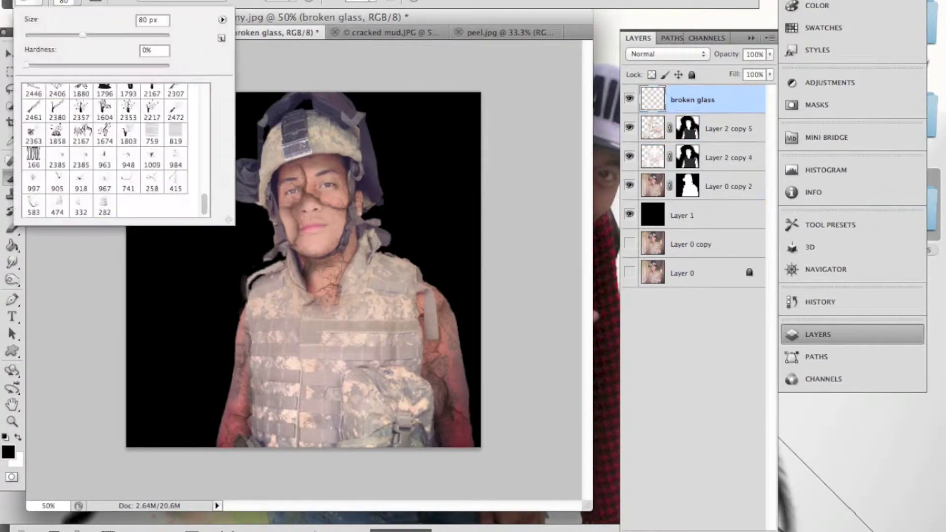
{"action": "left_click", "coordinate": [197, 298]}
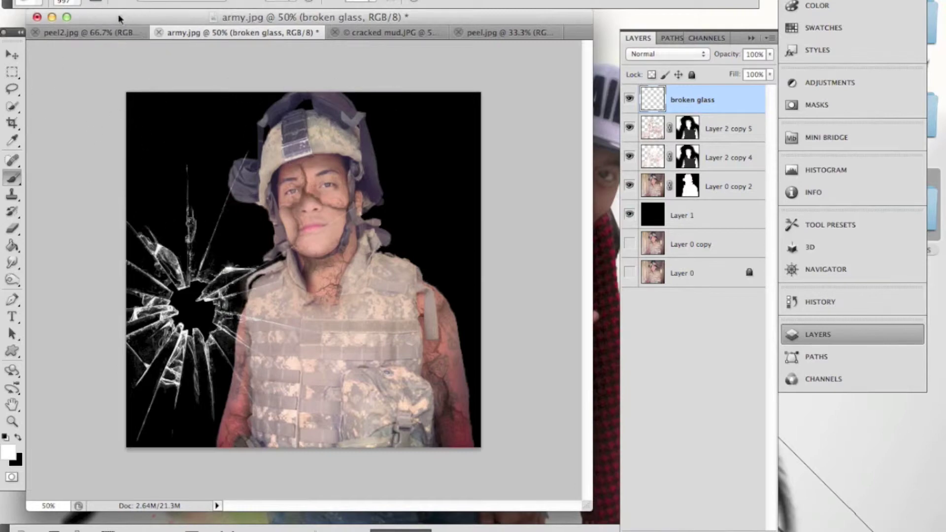
{"action": "left_click", "coordinate": [428, 207]}
- Stamp more shattered-glass brushes in varied sizes at the left, right and chest
{"action": "left_click", "coordinate": [37, 2]}
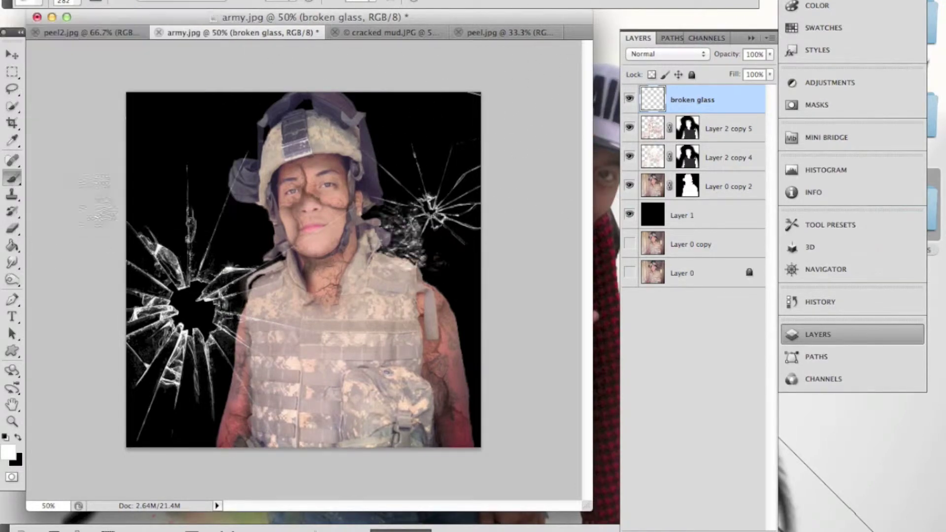
{"action": "left_click", "coordinate": [58, 204]}
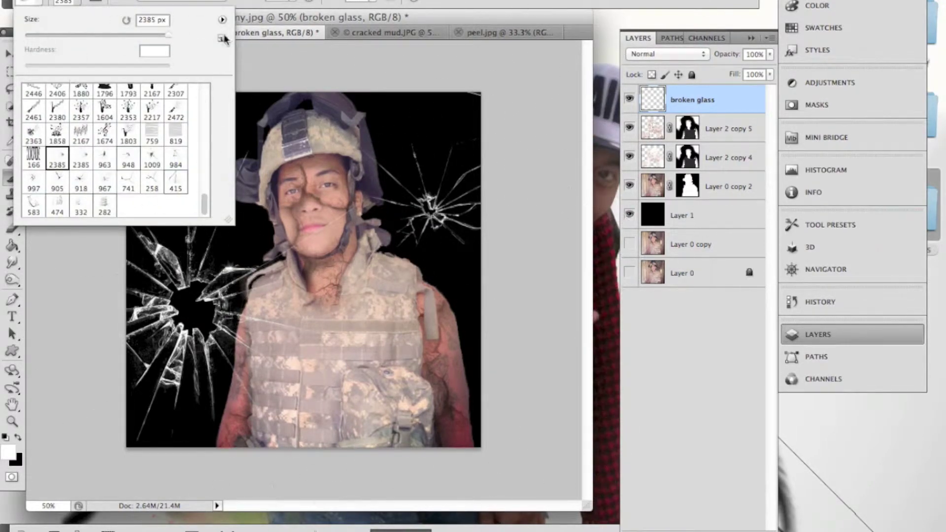
{"action": "left_click", "coordinate": [227, 320]}
{"action": "left_click", "coordinate": [443, 217]}
{"action": "left_click", "coordinate": [37, 2]}
{"action": "double_click", "coordinate": [98, 197]}
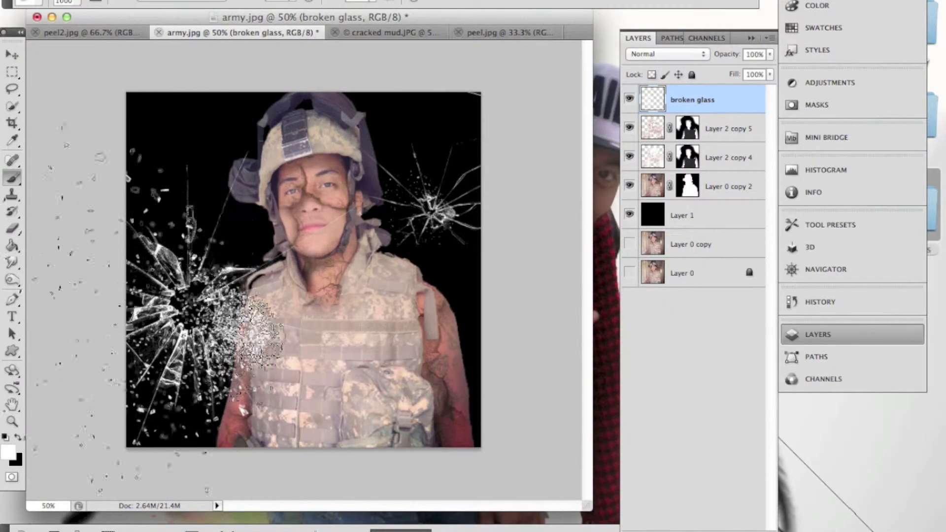
{"action": "left_click", "coordinate": [207, 276]}
{"action": "left_click", "coordinate": [443, 285]}
{"action": "left_click", "coordinate": [62, 2]}
{"action": "left_click", "coordinate": [352, 303]}
- Erase excess glass speckles around the helmet, face and right side, then add a new layer
{"action": "left_click", "coordinate": [37, 2]}
{"action": "left_click_drag", "start_coordinate": [54, 25], "coordinate": [74, 26]}
{"action": "left_click_drag", "start_coordinate": [259, 335], "coordinate": [214, 206]}
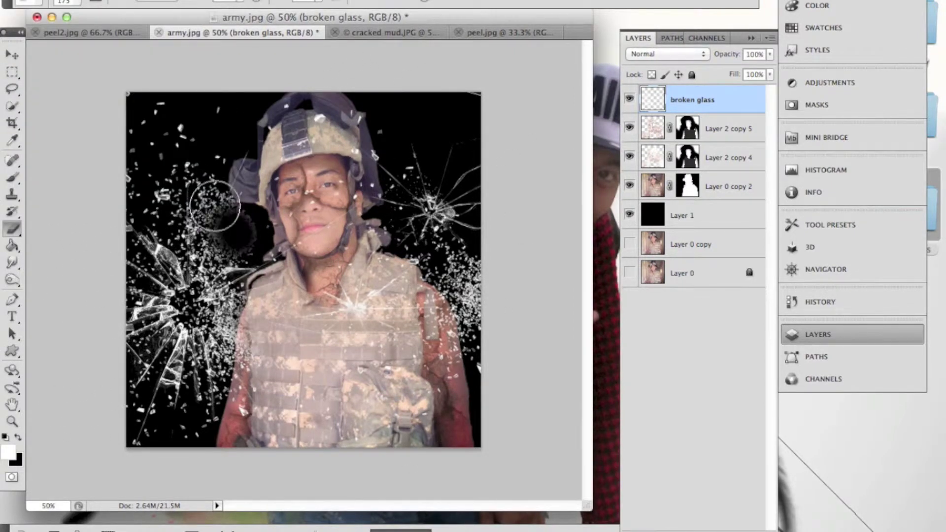
{"action": "left_click_drag", "start_coordinate": [486, 274], "coordinate": [453, 295]}
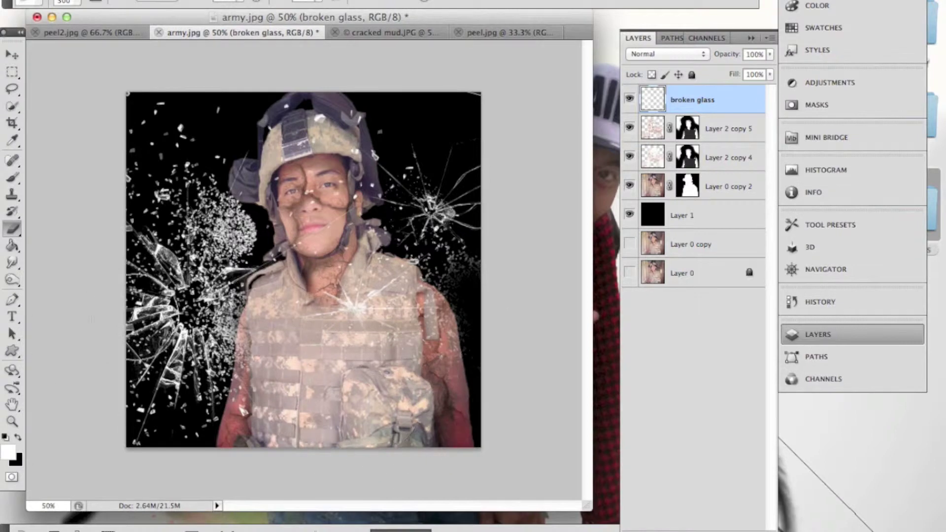
{"action": "left_click_drag", "start_coordinate": [273, 223], "coordinate": [232, 232]}
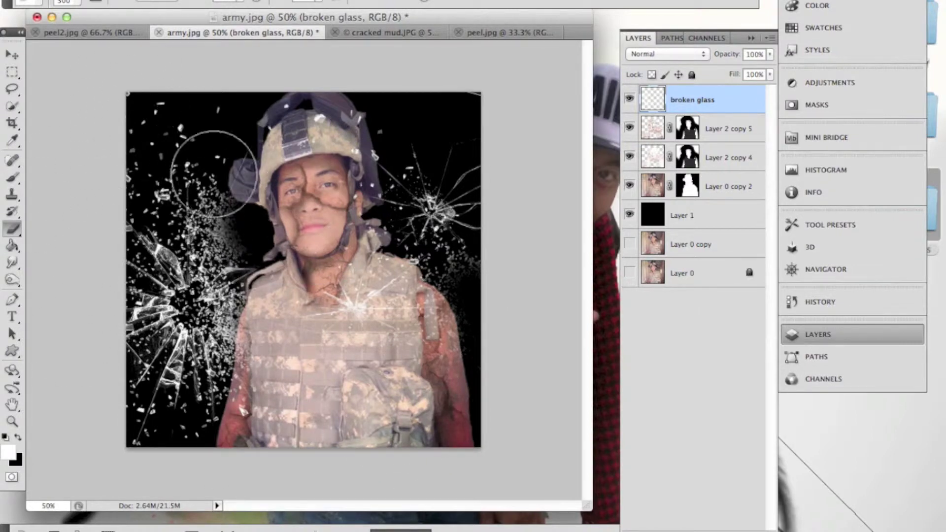
{"action": "left_click", "coordinate": [37, 2]}
{"action": "left_click_drag", "start_coordinate": [73, 25], "coordinate": [98, 26]}
{"action": "key", "text": "Return"}
{"action": "key", "text": "ctrl+shift+alt+n"}
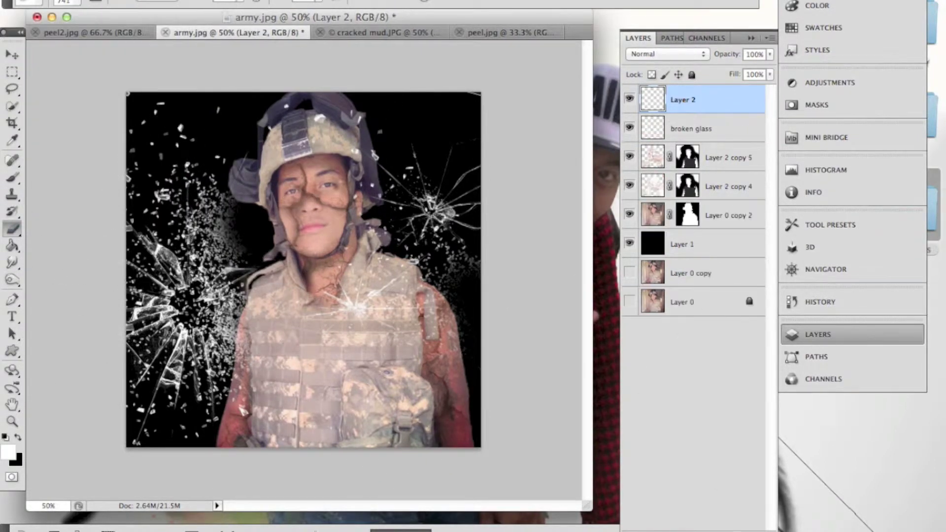
- Paint dark crack lines across the soldier's face and chest with black crack brushes
{"action": "left_click", "coordinate": [37, 1]}
{"action": "double_click", "coordinate": [148, 183]}
{"action": "key", "text": "x"}
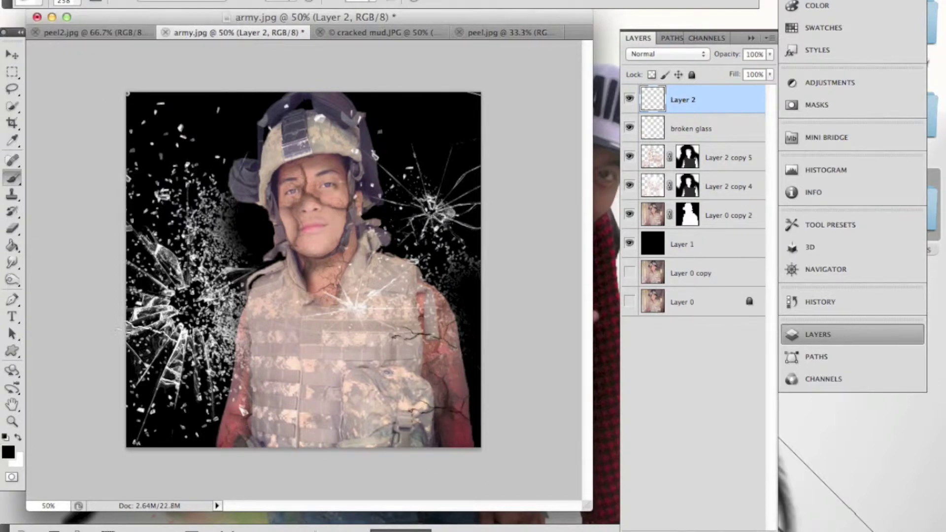
{"action": "right_click", "coordinate": [86, 117]}
{"action": "left_click", "coordinate": [33, 211]}
{"action": "left_click", "coordinate": [336, 303]}
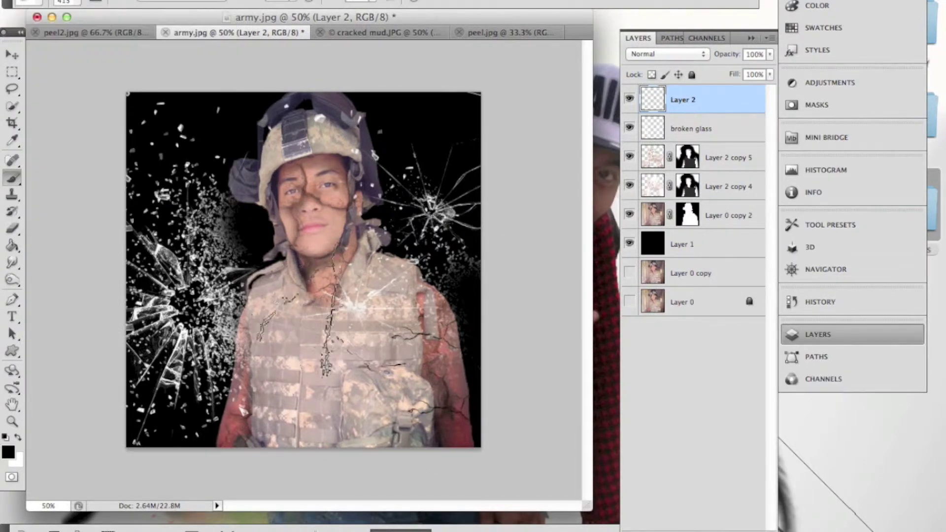
- Shrink the brush and erase part of a crack line on the shoulder
{"action": "left_click", "coordinate": [64, 2]}
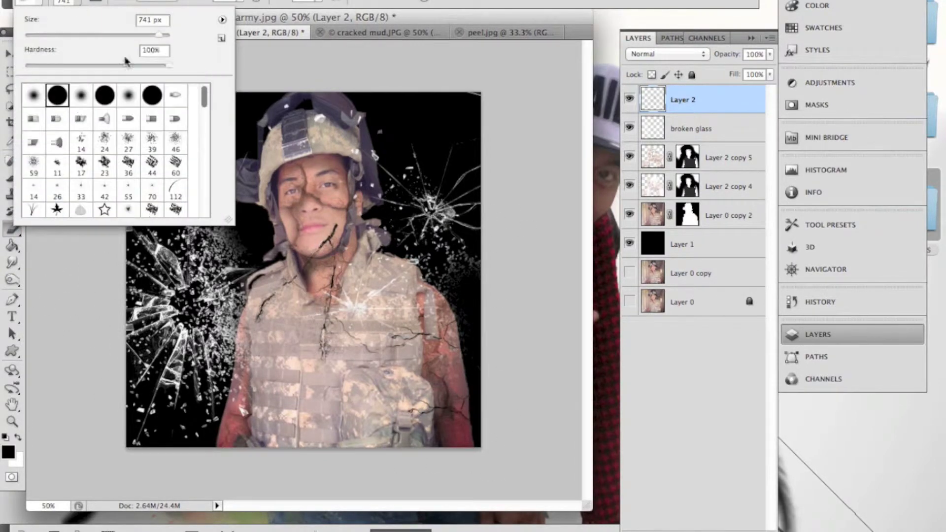
{"action": "type", "text": "0"}
{"action": "left_click_drag", "start_coordinate": [158, 34], "coordinate": [88, 34]}
{"action": "key", "text": "Return"}
{"action": "left_click", "coordinate": [269, 294]}
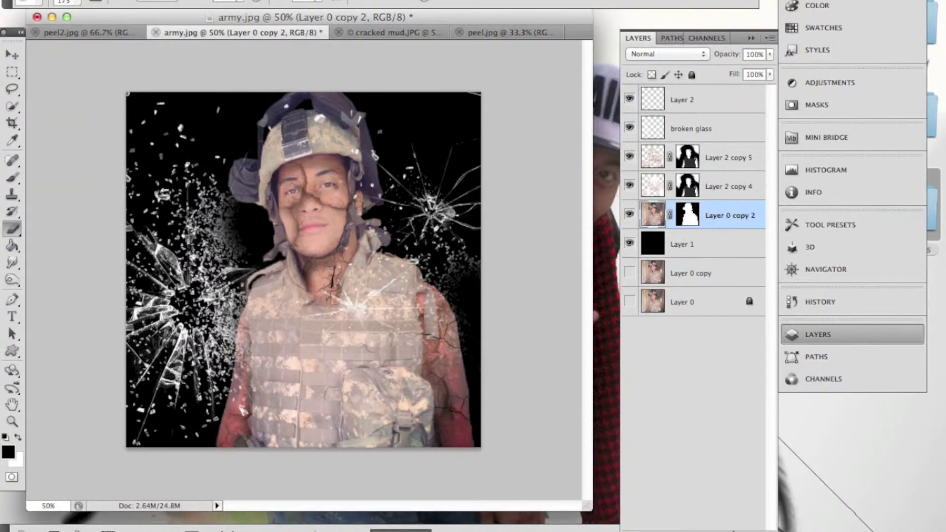
- Add a new empty layer below the soldier with white as the painting colour
{"action": "key", "text": "ctrl+shift+alt+n"}
{"action": "key", "text": "x"}
{"action": "key", "text": "ctrl+bracketleft"}
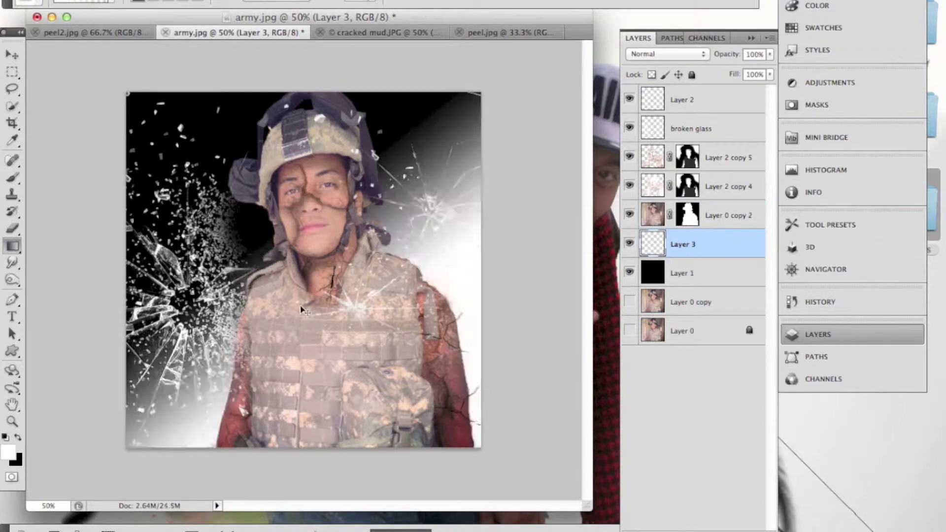
- Give Layer 0 copy 2 a wide, tight white Outer Glow
{"action": "right_click", "coordinate": [705, 202]}
{"action": "left_click", "coordinate": [719, 206]}
{"action": "left_click", "coordinate": [520, 206]}
{"action": "mouse_move", "coordinate": [680, 272]}
{"action": "left_mouse_down"}
{"action": "mouse_move", "coordinate": [689, 274]}
{"action": "mouse_move", "coordinate": [688, 289]}
{"action": "left_mouse_up"}
{"action": "left_click", "coordinate": [665, 214]}
{"action": "left_click", "coordinate": [803, 217]}
{"action": "left_click", "coordinate": [701, 255]}
{"action": "left_click", "coordinate": [547, 304]}
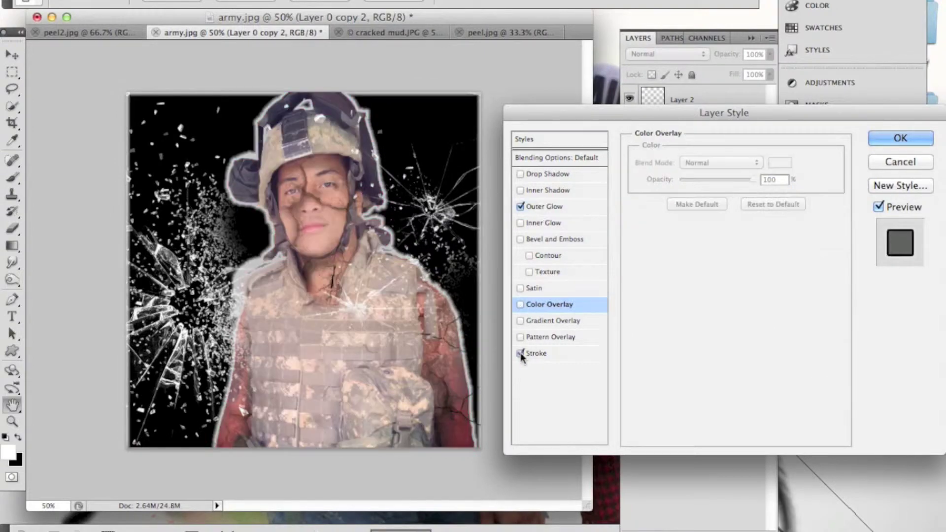
{"action": "left_click", "coordinate": [887, 139]}
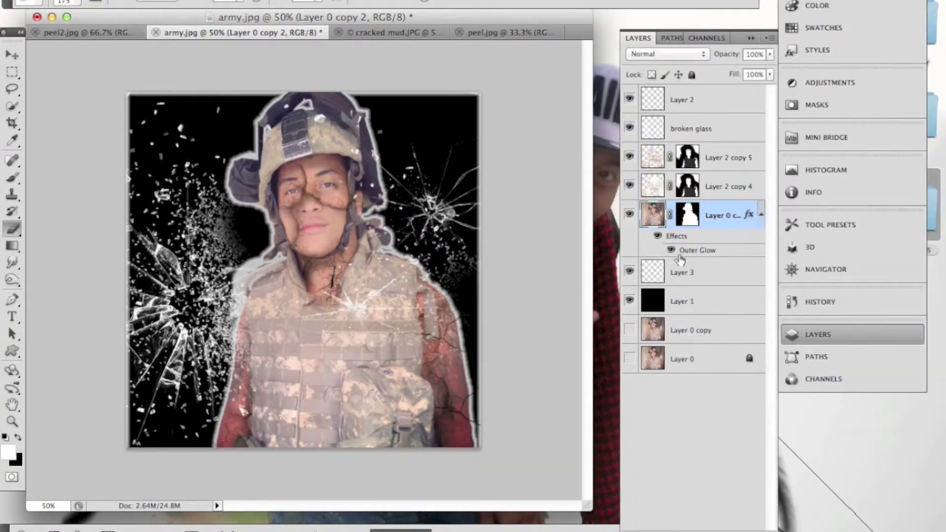
{"action": "right_click", "coordinate": [703, 227]}
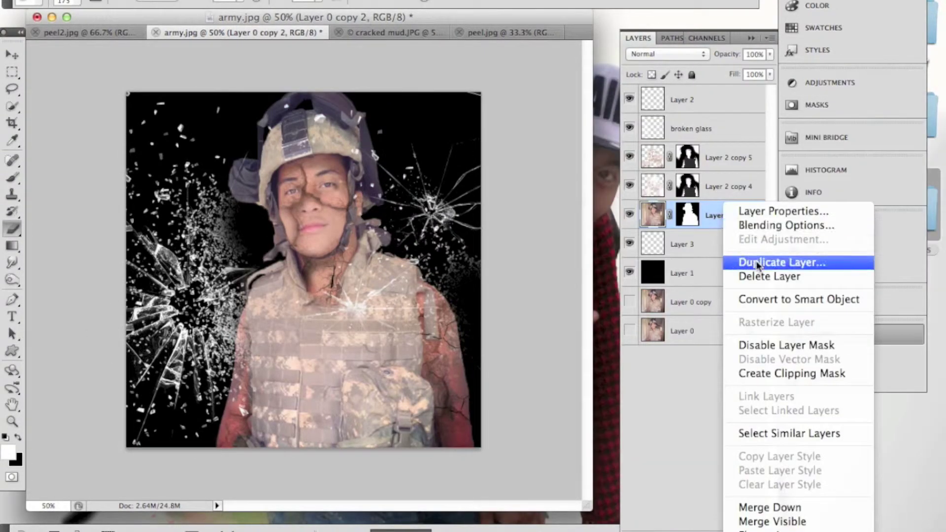
- Duplicate the soldier layer and apply the Distort > Diffuse Glow filter to the copy
{"action": "left_click", "coordinate": [746, 226]}
{"action": "left_click", "coordinate": [881, 166]}
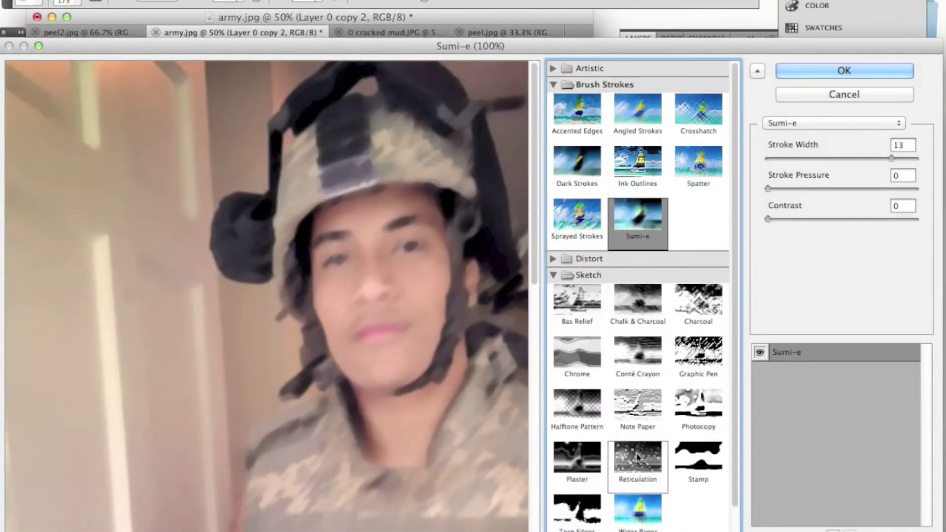
{"action": "left_click", "coordinate": [566, 68]}
{"action": "left_click", "coordinate": [570, 490]}
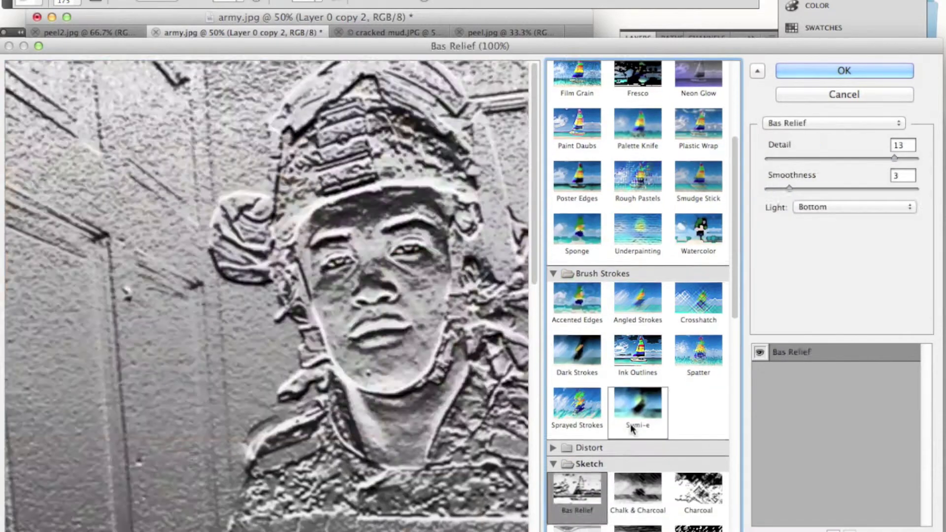
{"action": "left_click", "coordinate": [553, 417]}
{"action": "left_click", "coordinate": [577, 460]}
- Set glow amount to zero, adjust clear amount, and place backlight under the soldier
{"action": "left_click_drag", "start_coordinate": [837, 189], "coordinate": [767, 189]}
{"action": "mouse_move", "coordinate": [895, 219]}
{"action": "left_mouse_down"}
{"action": "mouse_move", "coordinate": [795, 219]}
{"action": "mouse_move", "coordinate": [915, 218]}
{"action": "left_mouse_up"}
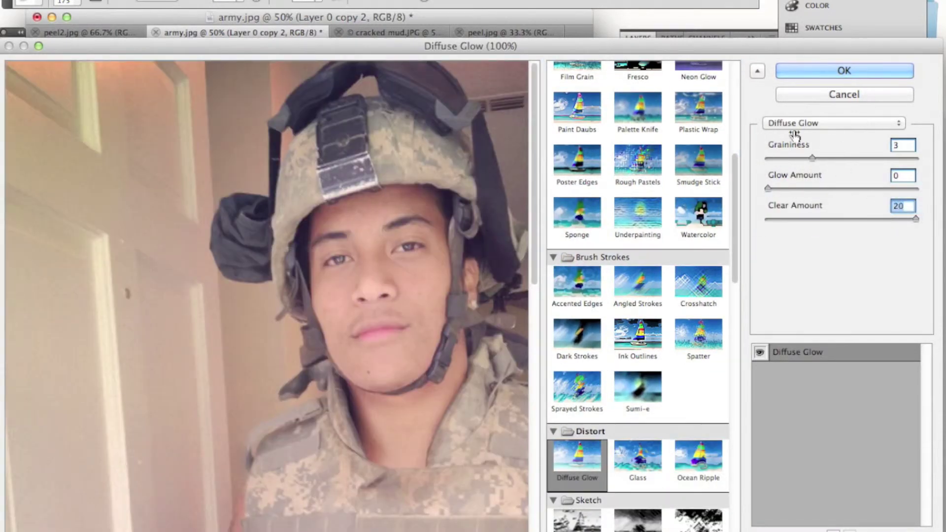
{"action": "scroll", "coordinate": [730, 392], "scroll_direction": "down", "scroll_amount": 5}
{"action": "scroll", "coordinate": [729, 443], "scroll_direction": "down", "scroll_amount": 3}
{"action": "scroll", "coordinate": [724, 522], "scroll_direction": "down", "scroll_amount": 4}
{"action": "scroll", "coordinate": [724, 522], "scroll_direction": "up", "scroll_amount": 10}
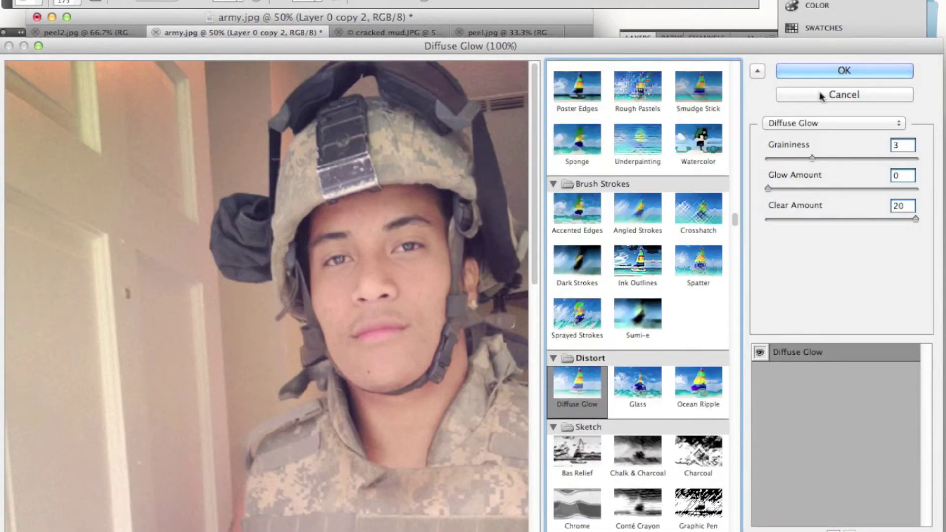
{"action": "left_click_drag", "start_coordinate": [689, 215], "coordinate": [689, 246]}
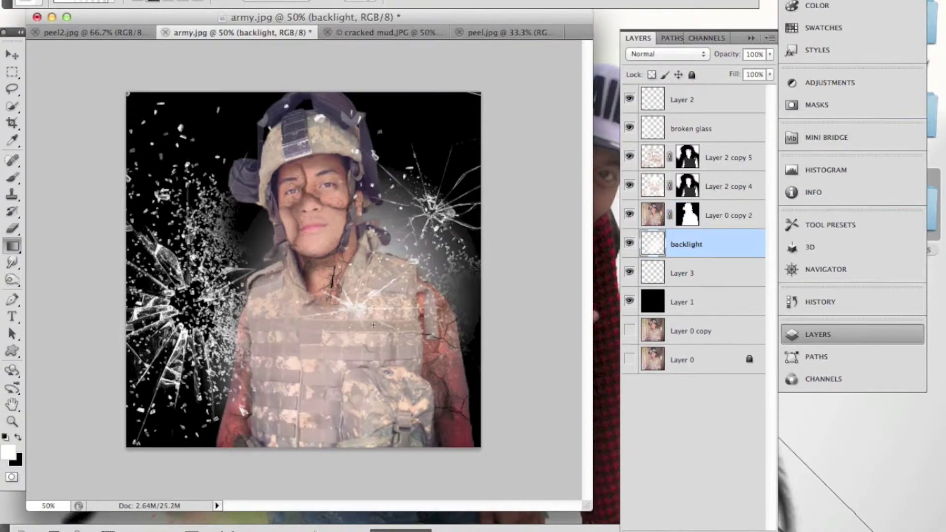
- Stamp a glass splatter burst into the glow behind the soldier
{"action": "left_click", "coordinate": [28, 2]}
{"action": "scroll", "coordinate": [114, 148], "scroll_direction": "up", "scroll_amount": 2}
{"action": "left_click", "coordinate": [187, 222]}
{"action": "right_click", "coordinate": [187, 221]}
{"action": "left_click", "coordinate": [443, 320]}
- Set the brush to 1000 px, then pick the 799 px and 958 px splatter presets
{"action": "left_click", "coordinate": [28, 3]}
{"action": "type", "text": "1000"}
{"action": "key", "text": "Return"}
{"action": "left_click", "coordinate": [28, 2]}
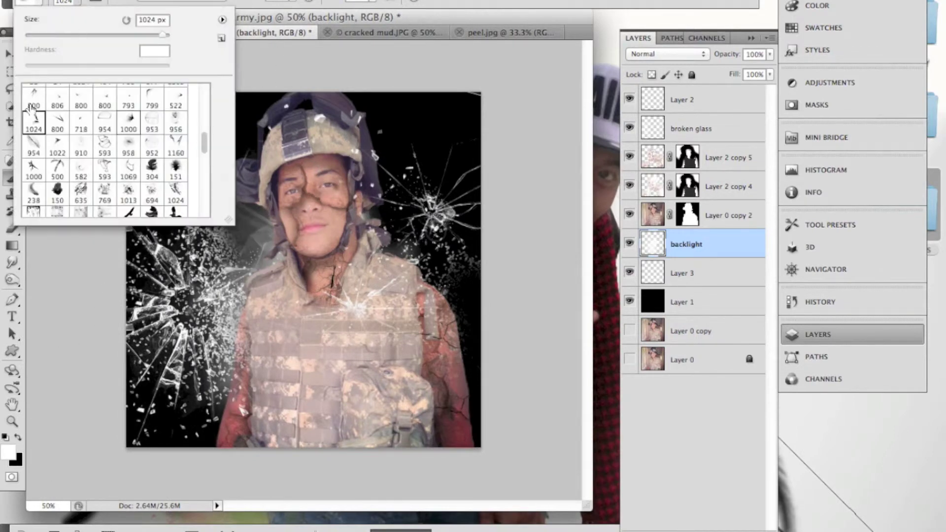
{"action": "double_click", "coordinate": [151, 96]}
{"action": "left_click", "coordinate": [28, 3]}
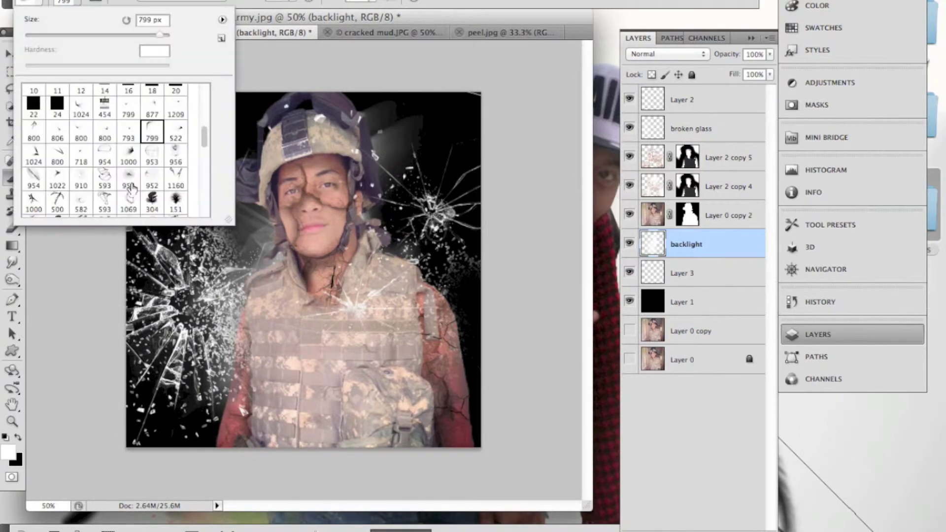
{"action": "left_click", "coordinate": [470, 312]}
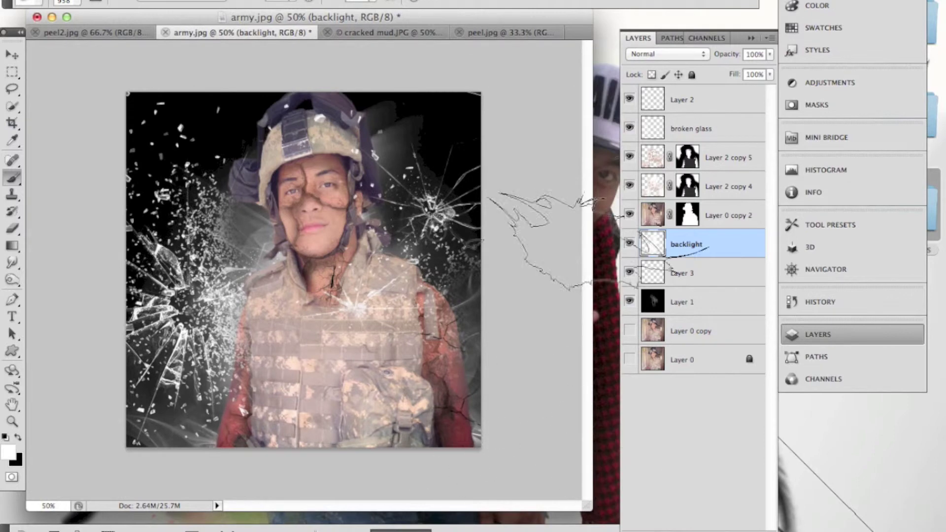
- Erase the backlight glow along the soldier's right side
{"action": "key", "text": "e"}
{"action": "left_click", "coordinate": [700, 127]}
{"action": "key", "text": "alt+bracketright"}
{"action": "key", "text": "alt+bracketleft"}
{"action": "key", "text": "alt+bracketleft"}
{"action": "key", "text": "alt+bracketleft"}
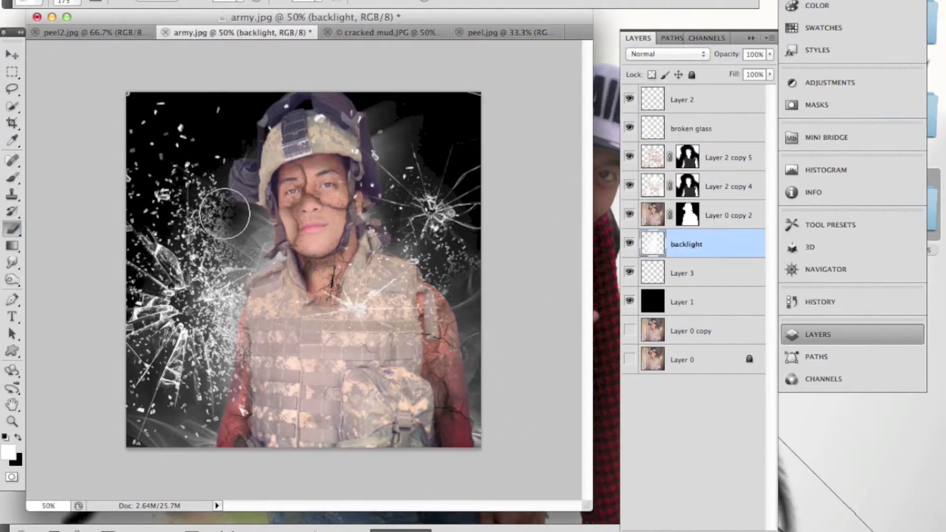
{"action": "left_click_drag", "start_coordinate": [468, 268], "coordinate": [465, 360]}
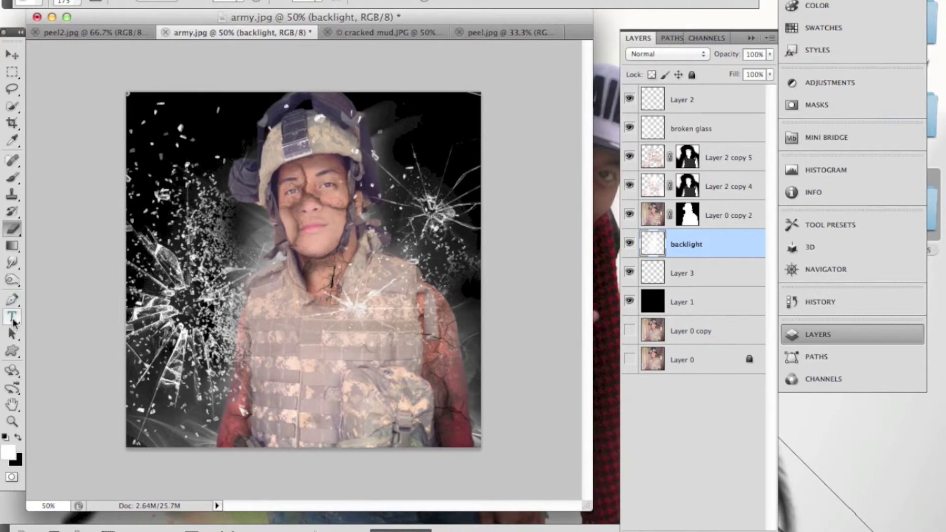
- Add the 'josiah' title near the top left in a chosen font
{"action": "left_click", "coordinate": [199, 123]}
{"action": "left_click", "coordinate": [130, 2]}
{"action": "scroll", "coordinate": [196, 74], "scroll_direction": "up", "scroll_amount": 10}
{"action": "scroll", "coordinate": [196, 73], "scroll_direction": "up", "scroll_amount": 10}
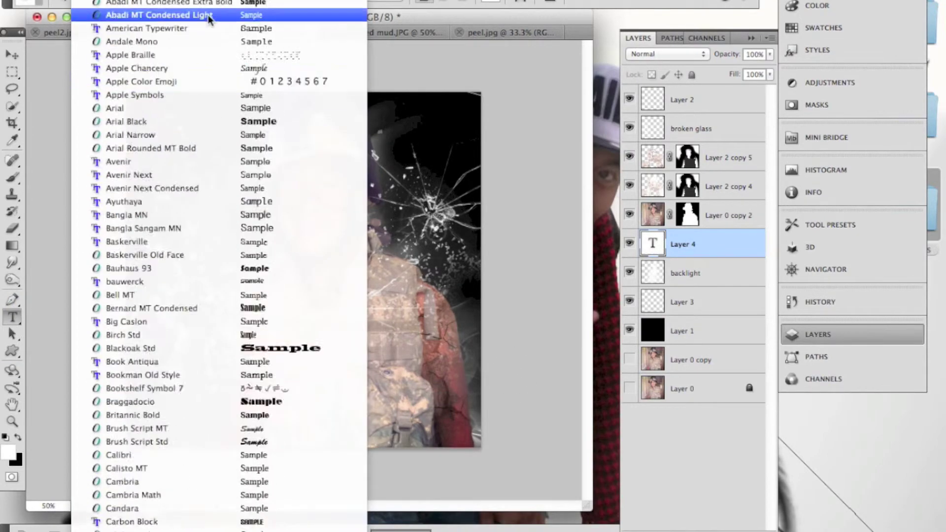
{"action": "left_click", "coordinate": [200, 41]}
{"action": "type", "text": "JO"}
{"action": "left_click", "coordinate": [177, 1]}
{"action": "scroll", "coordinate": [222, 269], "scroll_direction": "down", "scroll_amount": 3}
{"action": "scroll", "coordinate": [227, 285], "scroll_direction": "down", "scroll_amount": 20}
{"action": "scroll", "coordinate": [236, 299], "scroll_direction": "up", "scroll_amount": 10}
{"action": "left_click", "coordinate": [241, 306]}
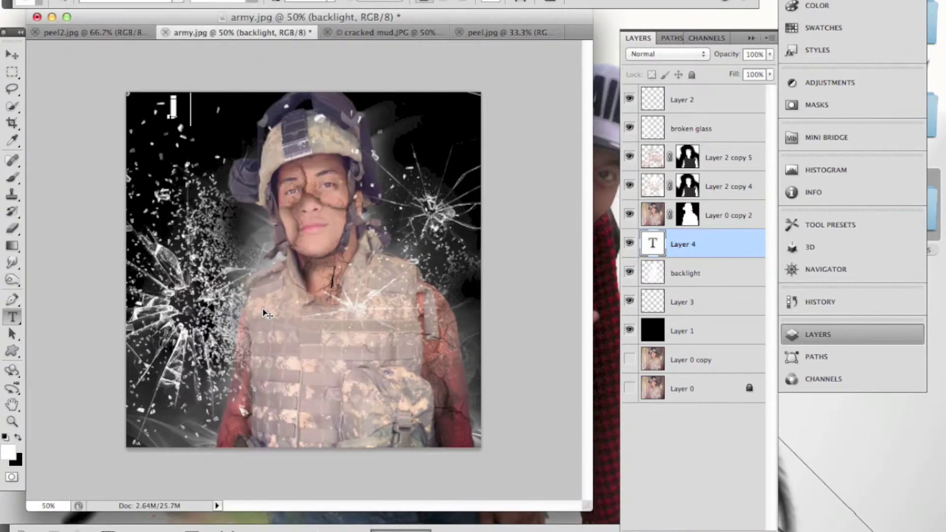
- Duplicate the josiah text layer, rasterize the copy, and flip it vertically
{"action": "left_click_drag", "start_coordinate": [196, 115], "coordinate": [196, 139]}
{"action": "left_click", "coordinate": [224, 2]}
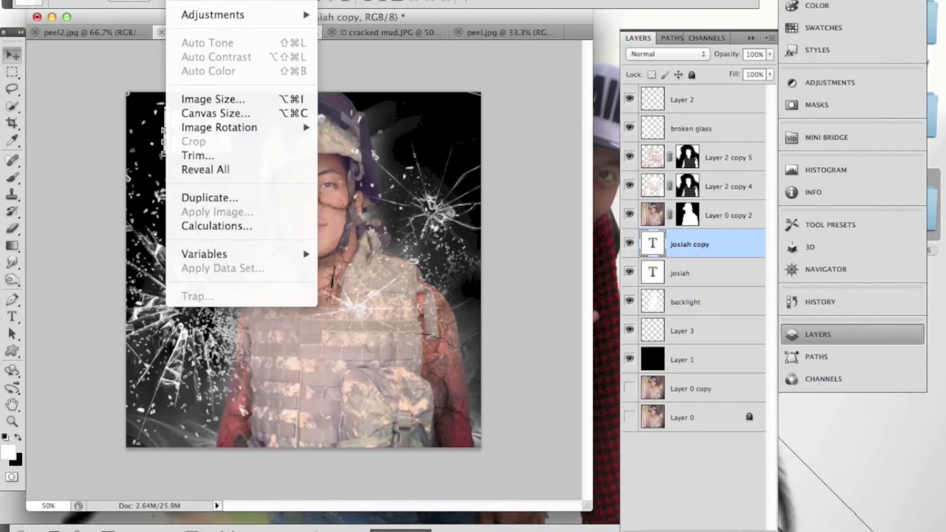
{"action": "left_click", "coordinate": [414, 365]}
{"action": "left_click", "coordinate": [148, 3]}
{"action": "left_click", "coordinate": [355, 444]}
{"action": "left_click", "coordinate": [148, 3]}
{"action": "left_click", "coordinate": [355, 444]}
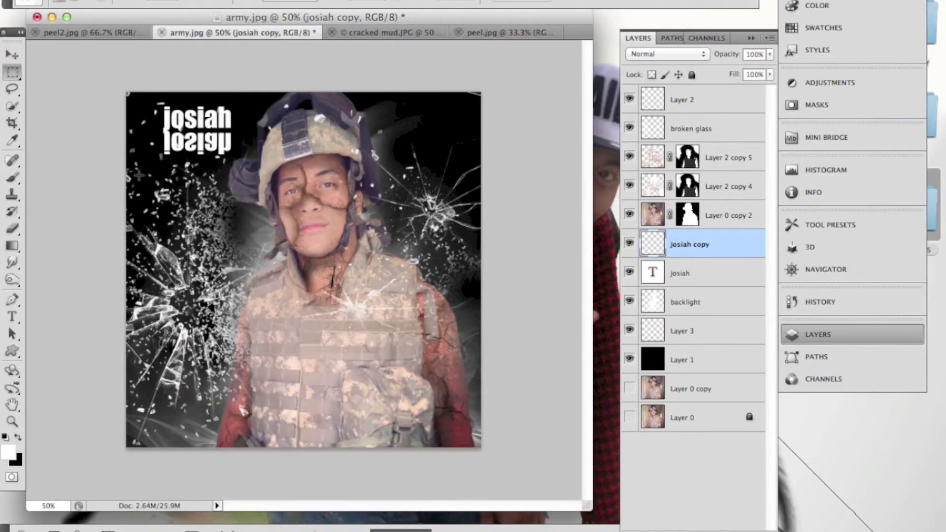
- Try Motion Blur and the Glass distortion on the reflection copy without applying
{"action": "left_click", "coordinate": [295, 2]}
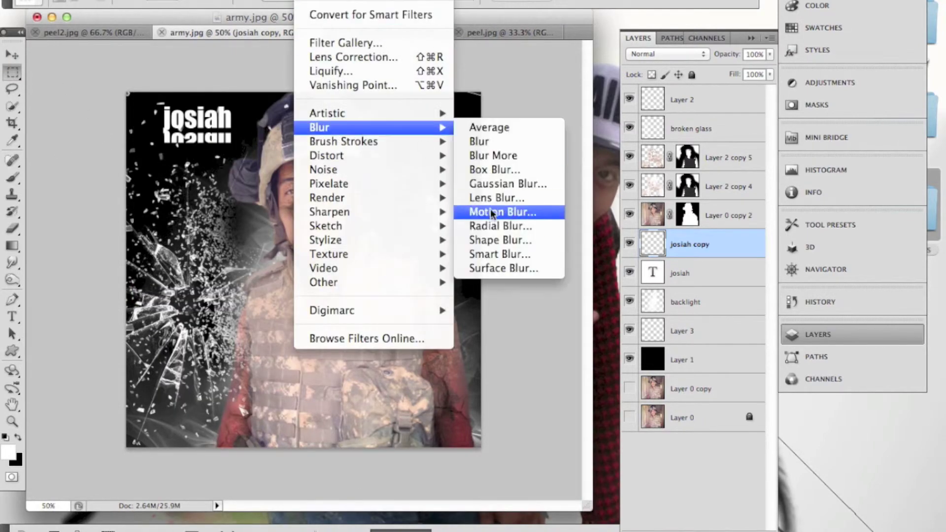
{"action": "left_click", "coordinate": [492, 209]}
{"action": "left_click", "coordinate": [807, 62]}
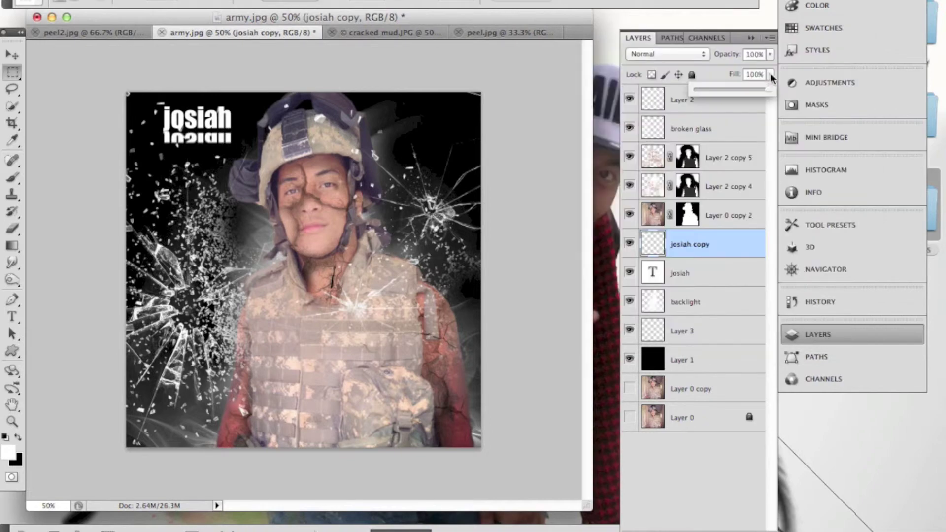
{"action": "left_click", "coordinate": [305, 3]}
{"action": "left_click", "coordinate": [355, 40]}
{"action": "left_click", "coordinate": [637, 130]}
{"action": "left_click", "coordinate": [843, 94]}
- Preview Plastic Wrap, then apply Motion Blur to the reflected josiah copy
{"action": "left_click", "coordinate": [306, 3]}
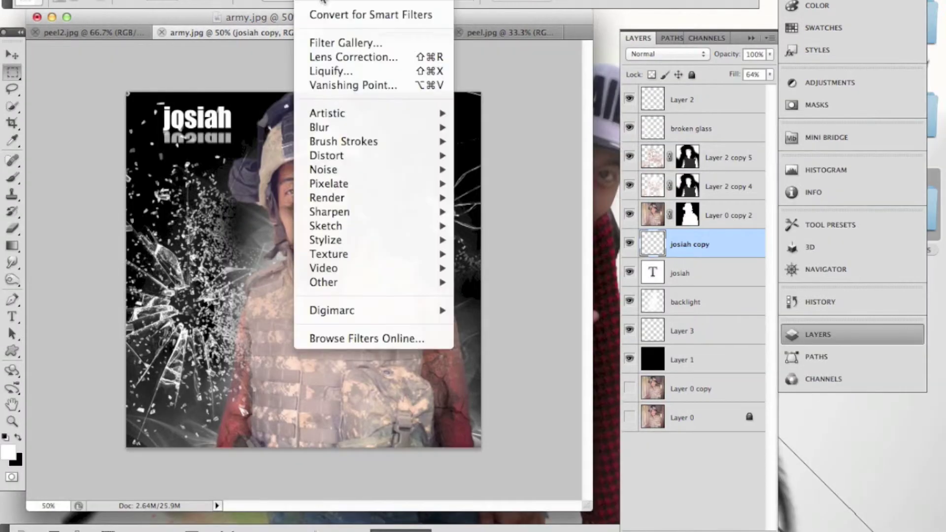
{"action": "left_click", "coordinate": [355, 39]}
{"action": "left_click", "coordinate": [696, 211]}
{"action": "left_click", "coordinate": [843, 95]}
{"action": "left_click", "coordinate": [306, 2]}
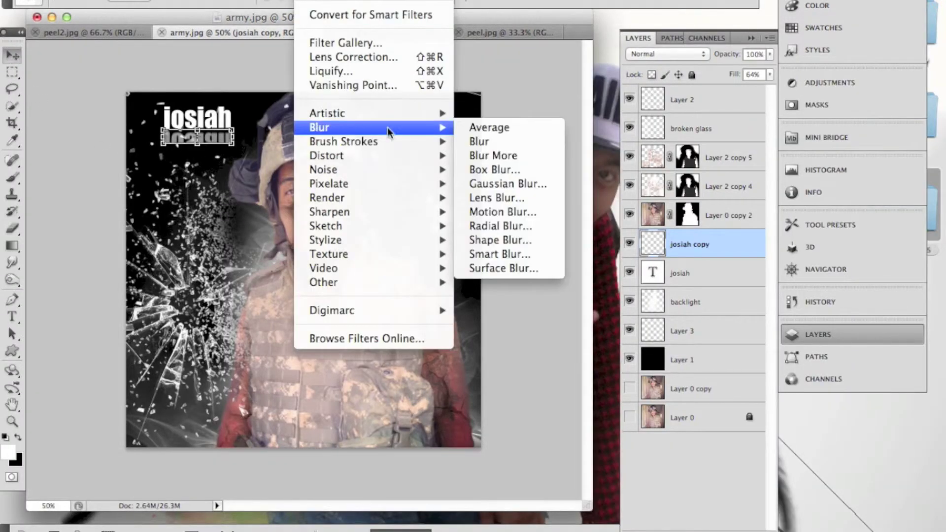
{"action": "left_click", "coordinate": [490, 213]}
{"action": "left_click", "coordinate": [802, 61]}
- Merge the josiah title with its reflection into one layer
{"action": "left_click", "coordinate": [690, 273], "text": "shift"}
{"action": "right_click", "coordinate": [692, 273]}
{"action": "left_click", "coordinate": [749, 507]}
{"action": "left_click", "coordinate": [684, 389]}
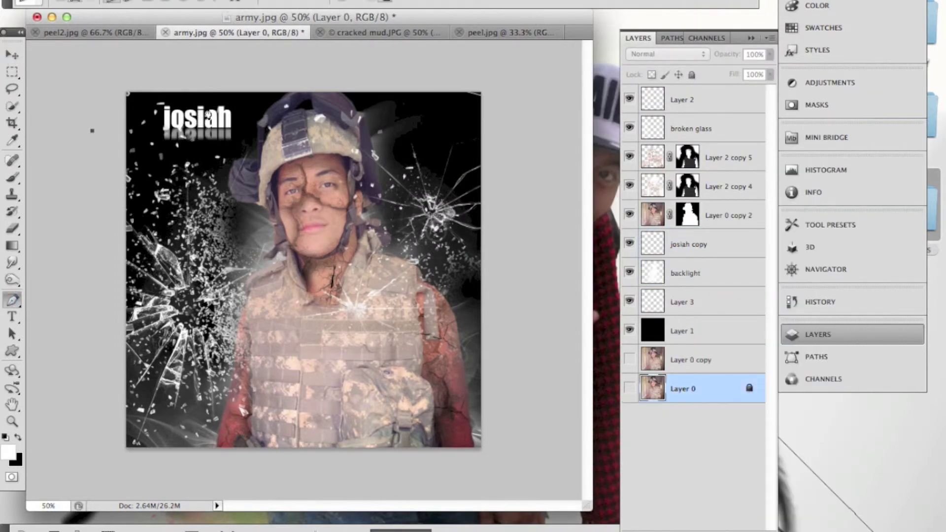
- Stroke a curved pen path over the title onto a layer above Layer 3 with orange glow
{"action": "left_click", "coordinate": [77, 4]}
{"action": "key", "text": "p"}
{"action": "right_click", "coordinate": [197, 134]}
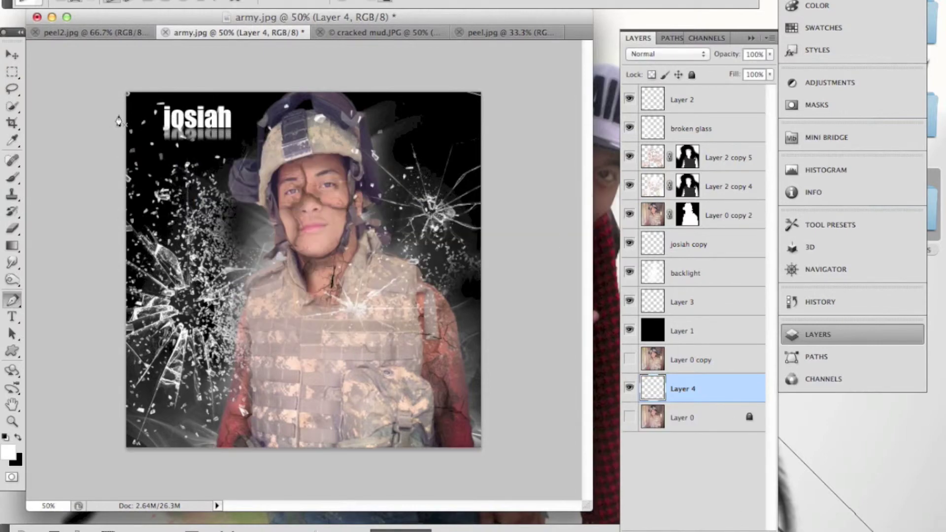
{"action": "left_click_drag", "start_coordinate": [707, 314], "coordinate": [707, 288]}
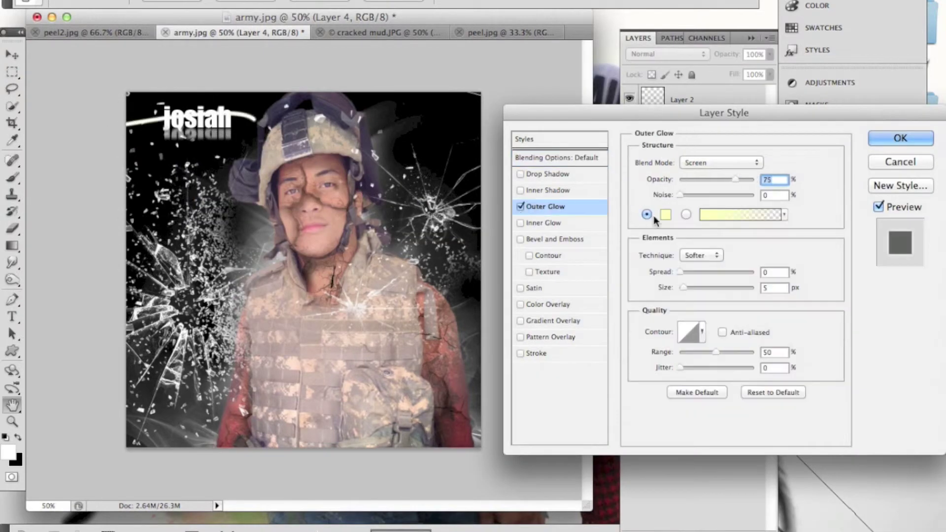
{"action": "key", "text": "Return"}
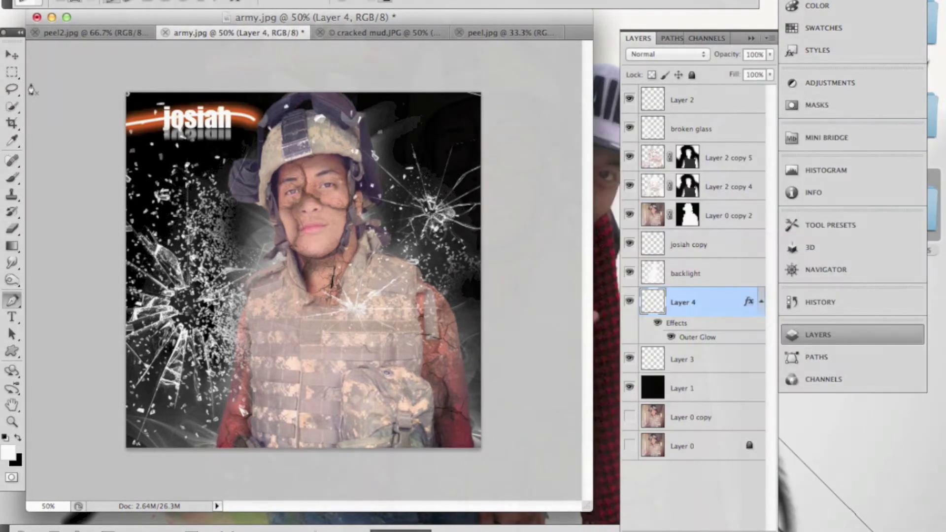